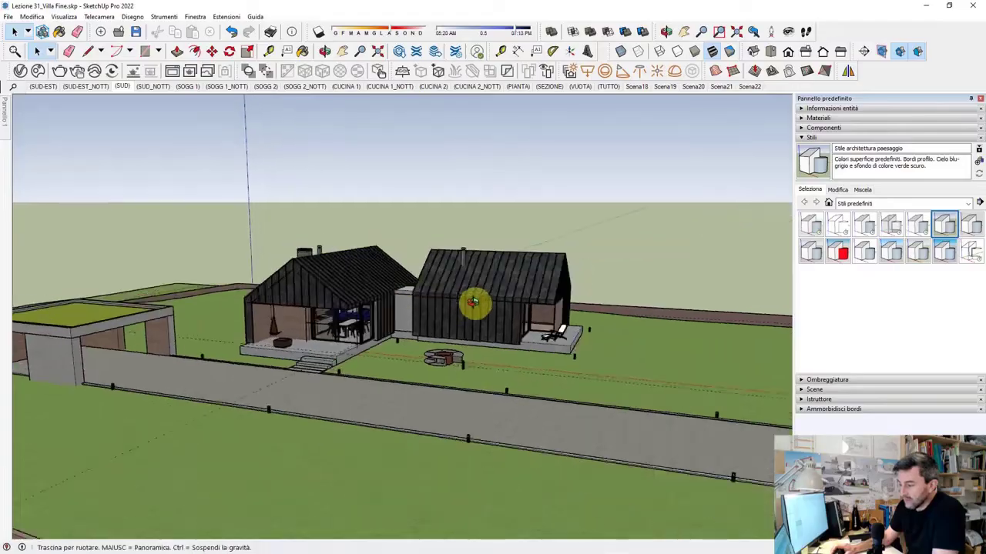
Enable shadows in the Ombreggiatura tray and slide the shadow time to about 14:41.
{"action": "mouse_move", "coordinate": [462, 300]}
{"action": "middle_mouse_down"}
{"action": "mouse_move", "coordinate": [572, 321]}
{"action": "mouse_move", "coordinate": [487, 369]}
{"action": "mouse_move", "coordinate": [362, 308]}
{"action": "mouse_move", "coordinate": [341, 264]}
{"action": "mouse_move", "coordinate": [359, 293]}
{"action": "middle_mouse_up"}
{"action": "scroll", "coordinate": [364, 296], "scroll_direction": "up", "scroll_amount": 3}
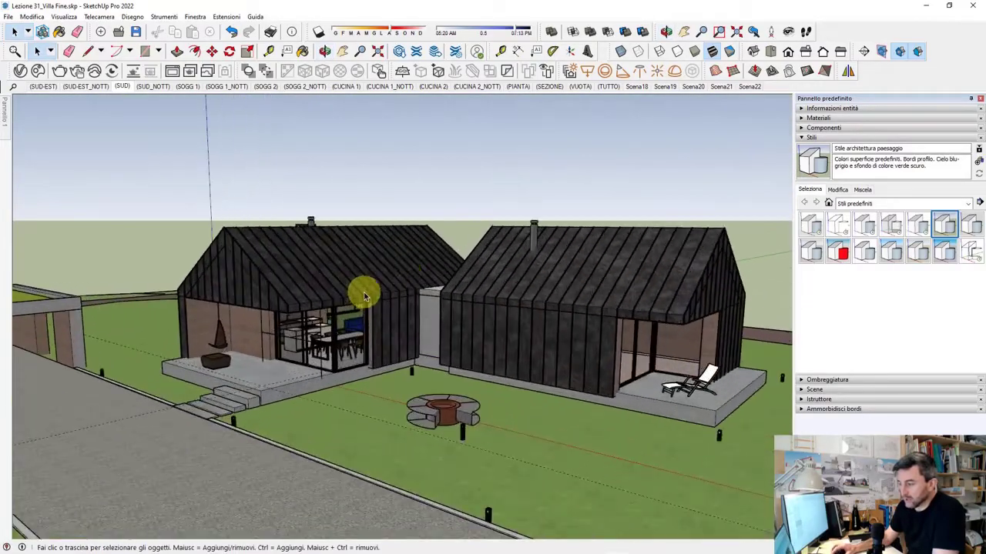
{"action": "left_click", "coordinate": [677, 52]}
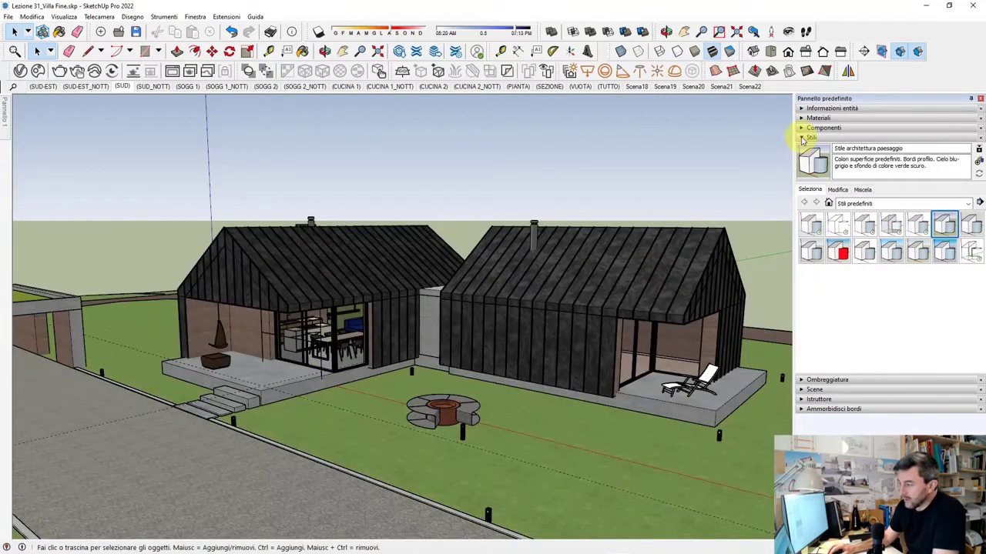
{"action": "left_click", "coordinate": [801, 139]}
{"action": "left_click", "coordinate": [804, 148]}
{"action": "left_click", "coordinate": [804, 160]}
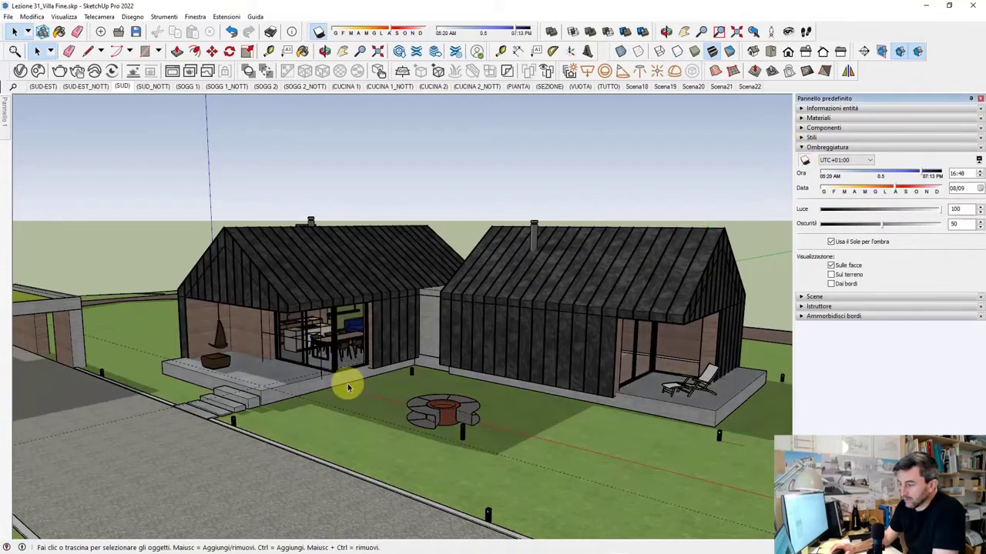
{"action": "middle_click_drag", "start_coordinate": [347, 382], "coordinate": [460, 330]}
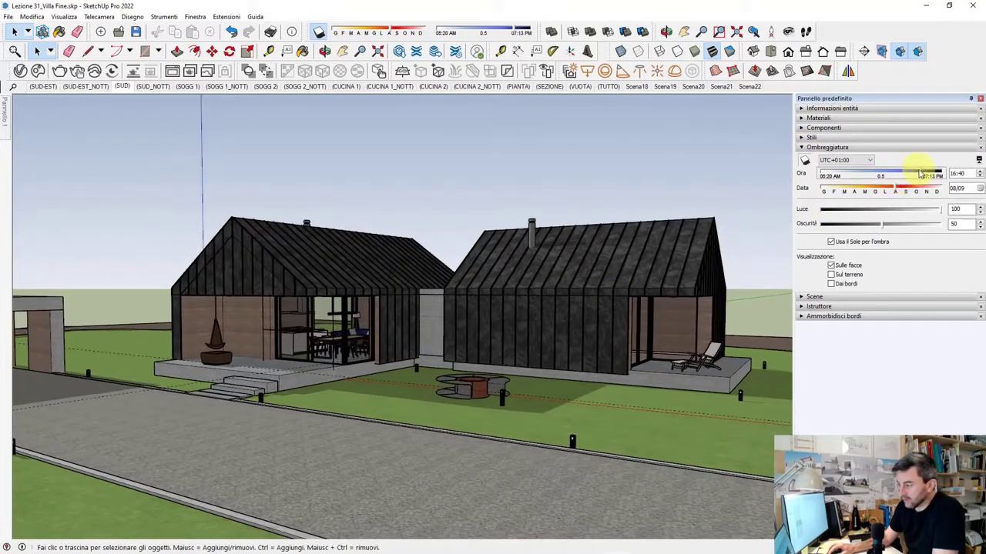
{"action": "left_click_drag", "start_coordinate": [907, 176], "coordinate": [901, 177]}
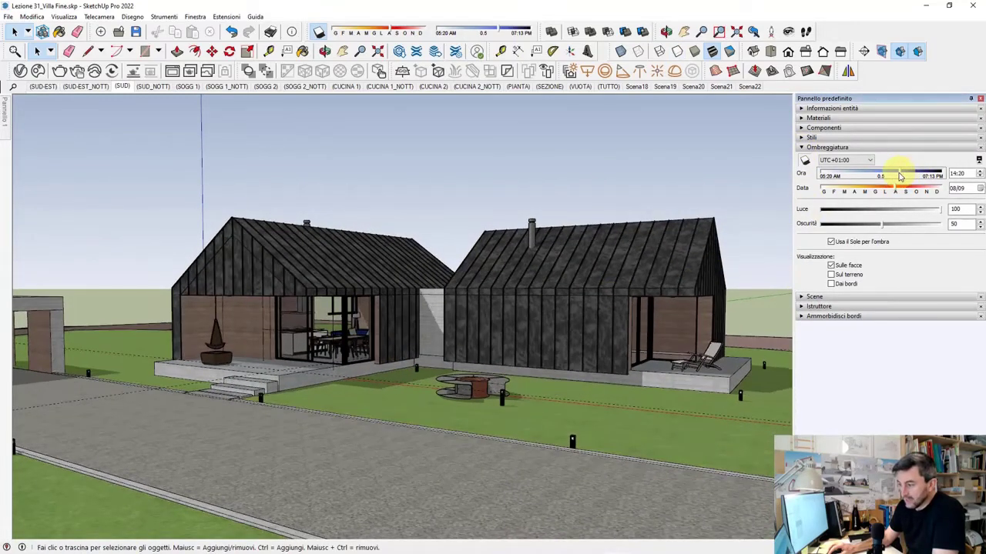
{"action": "scroll", "coordinate": [235, 355], "scroll_direction": "up", "scroll_amount": 3}
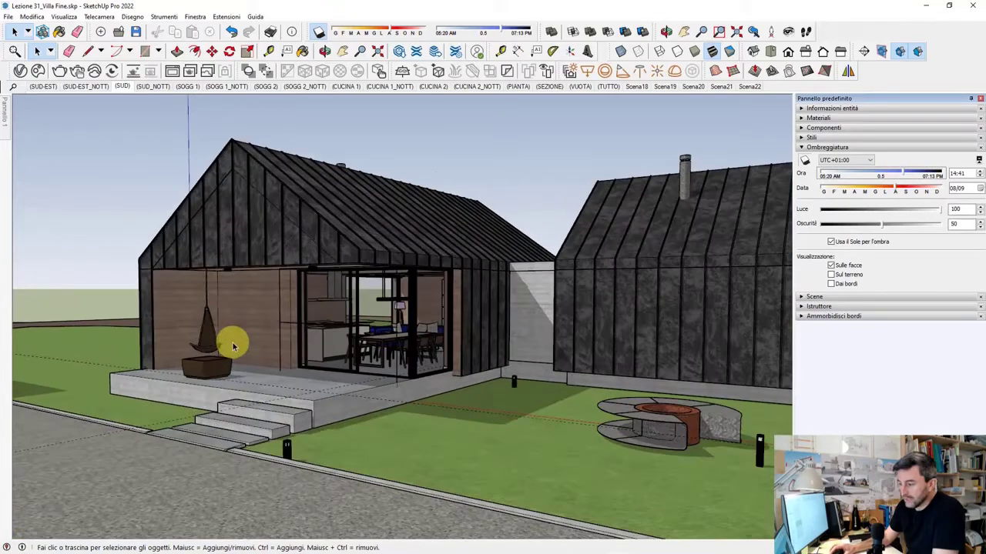
{"action": "scroll", "coordinate": [416, 339], "scroll_direction": "up", "scroll_amount": 1}
{"action": "scroll", "coordinate": [221, 322], "scroll_direction": "down", "scroll_amount": 2}
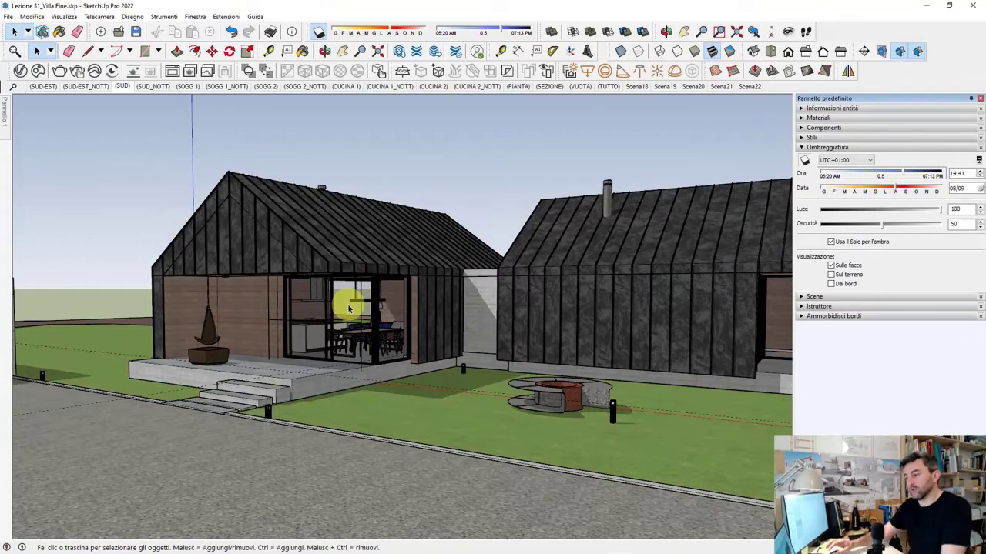
{"action": "middle_click_drag", "start_coordinate": [279, 270], "coordinate": [303, 267]}
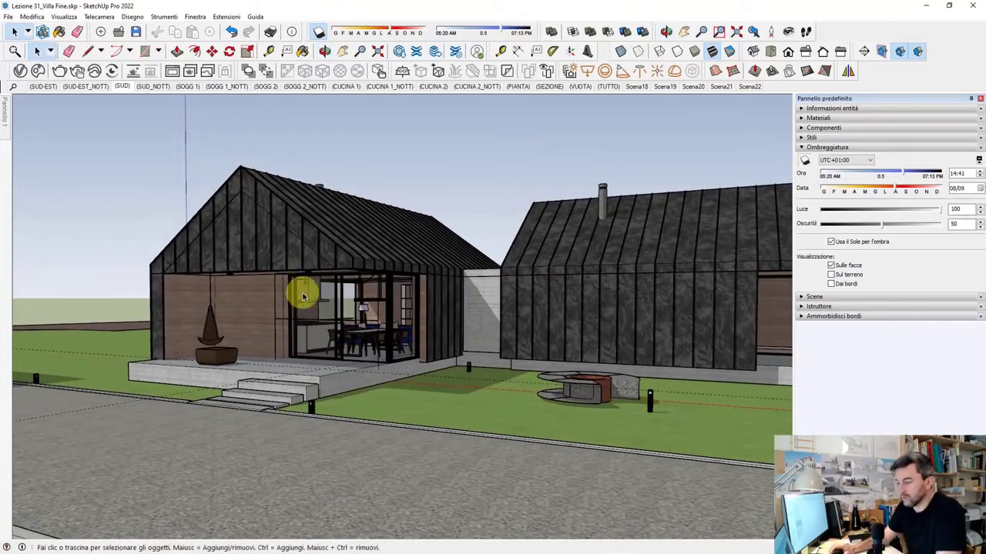
{"action": "scroll", "coordinate": [365, 310], "scroll_direction": "up", "scroll_amount": 3}
{"action": "scroll", "coordinate": [371, 324], "scroll_direction": "up", "scroll_amount": 2}
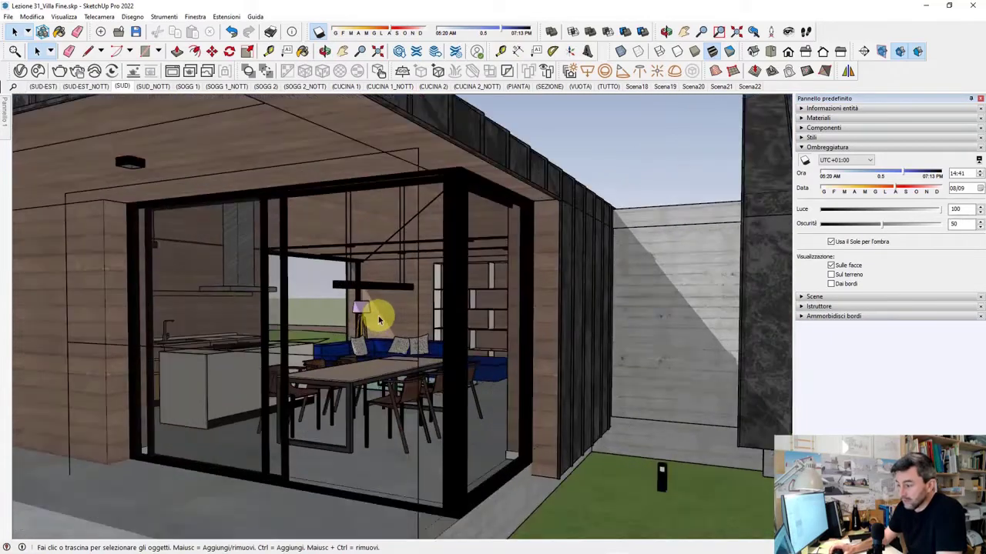
{"action": "scroll", "coordinate": [374, 322], "scroll_direction": "up", "scroll_amount": 2}
{"action": "scroll", "coordinate": [377, 320], "scroll_direction": "up", "scroll_amount": 2}
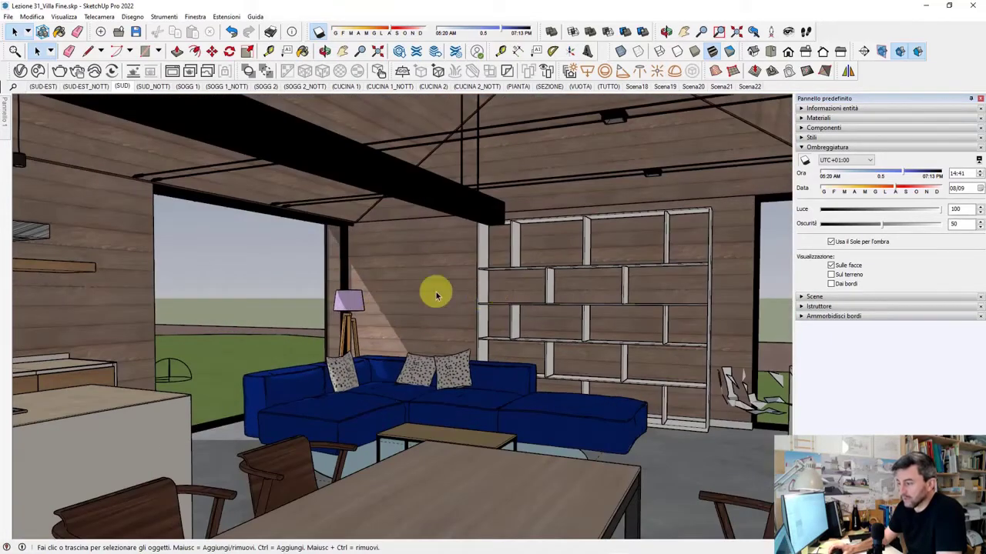
{"action": "scroll", "coordinate": [436, 296], "scroll_direction": "up", "scroll_amount": 3}
{"action": "scroll", "coordinate": [401, 310], "scroll_direction": "down", "scroll_amount": 4}
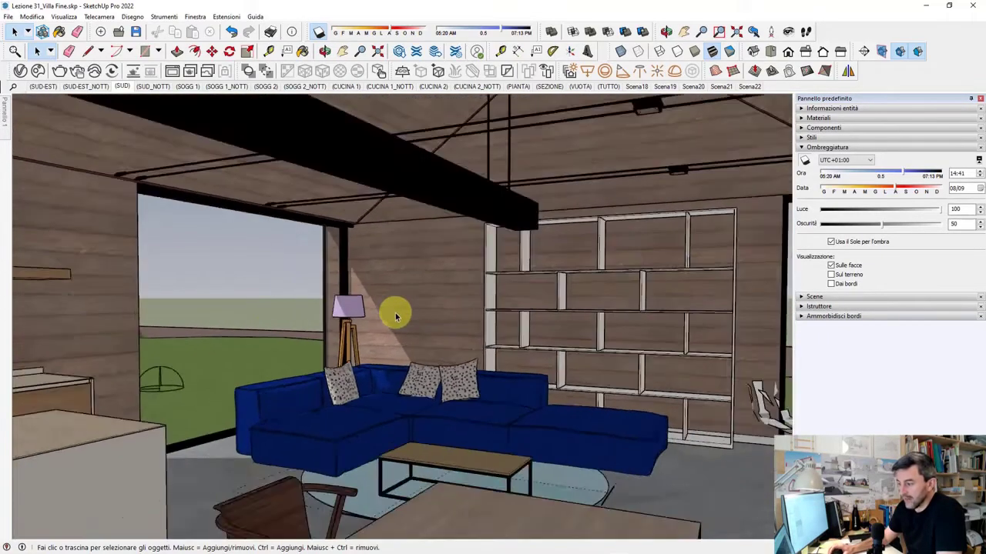
{"action": "scroll", "coordinate": [396, 315], "scroll_direction": "up", "scroll_amount": 1}
{"action": "scroll", "coordinate": [388, 265], "scroll_direction": "down", "scroll_amount": 2}
{"action": "scroll", "coordinate": [425, 352], "scroll_direction": "down", "scroll_amount": 1}
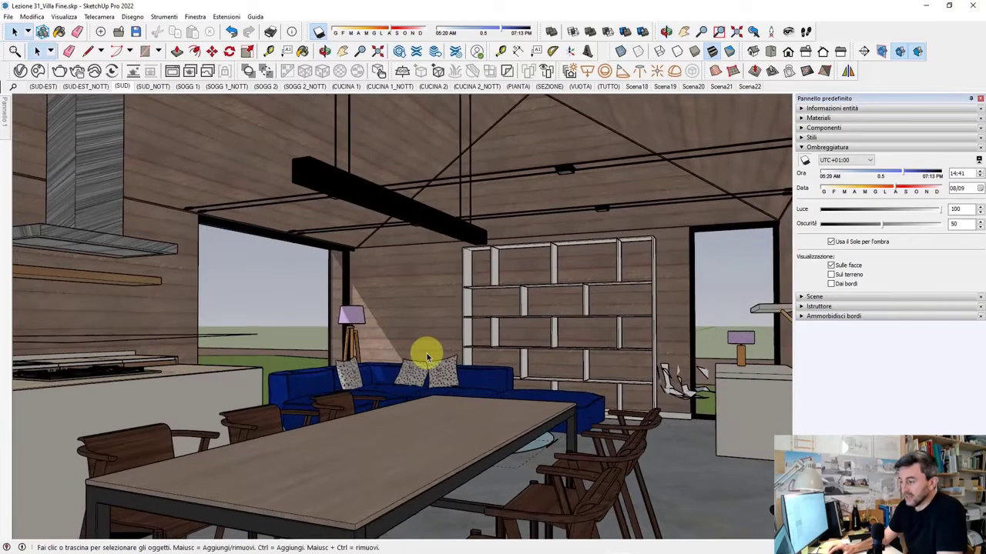
{"action": "scroll", "coordinate": [425, 351], "scroll_direction": "down", "scroll_amount": 3}
{"action": "scroll", "coordinate": [427, 358], "scroll_direction": "down", "scroll_amount": 2}
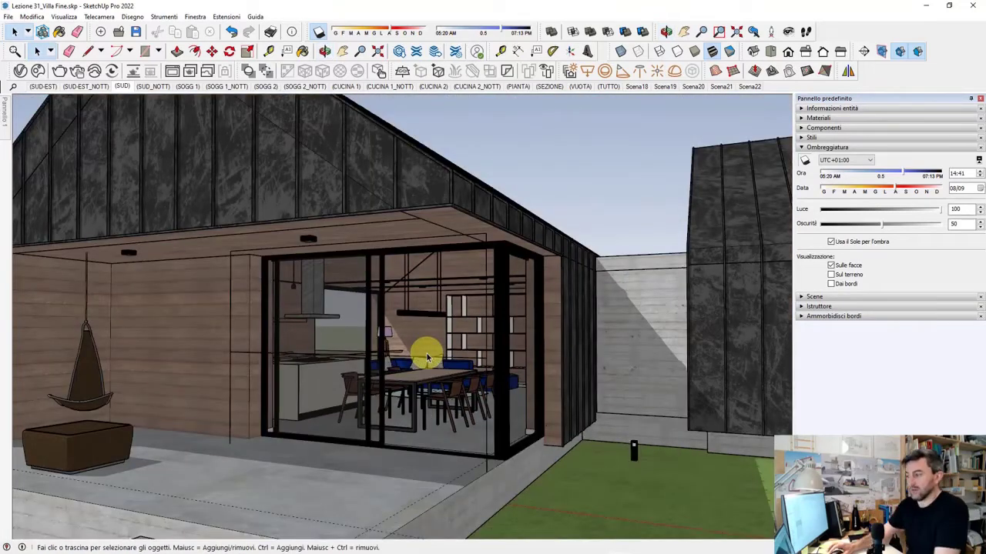
{"action": "scroll", "coordinate": [391, 339], "scroll_direction": "down", "scroll_amount": 3}
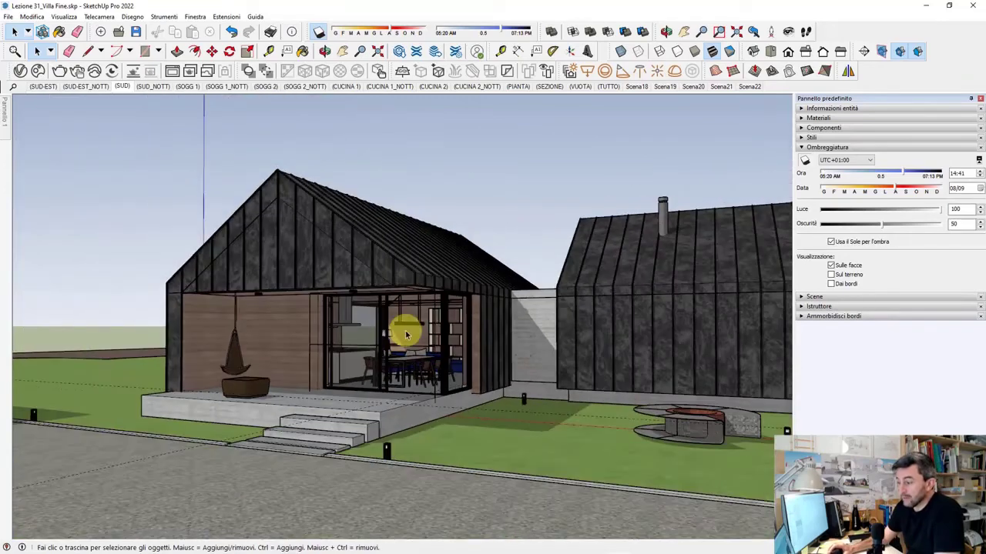
{"action": "mouse_move", "coordinate": [405, 330]}
{"action": "middle_mouse_down"}
{"action": "mouse_move", "coordinate": [385, 325]}
{"action": "mouse_move", "coordinate": [352, 347]}
{"action": "mouse_move", "coordinate": [365, 288]}
{"action": "middle_mouse_up"}
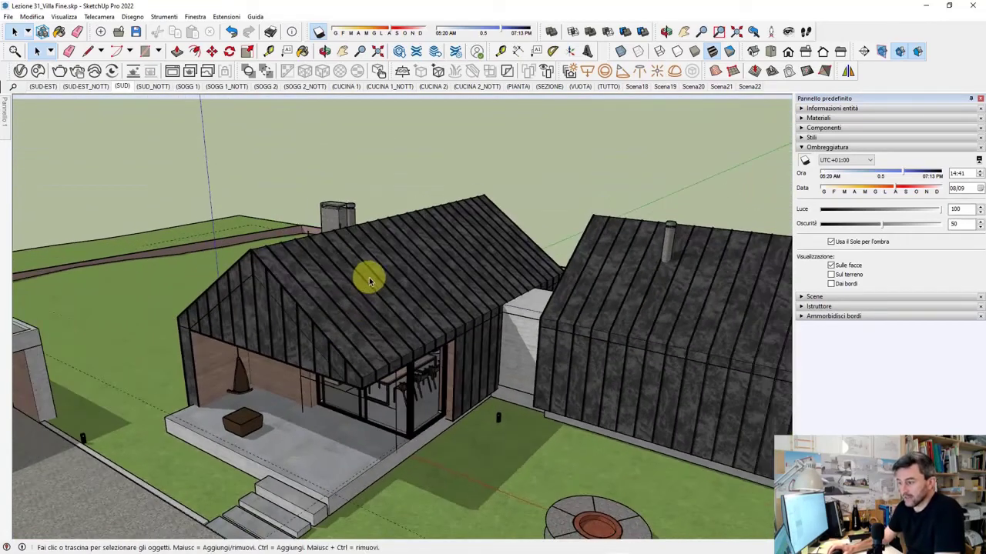
Open Extension Warehouse from the Estensioni menu, then move its window up-left and enlarge it.
{"action": "left_click", "coordinate": [226, 17]}
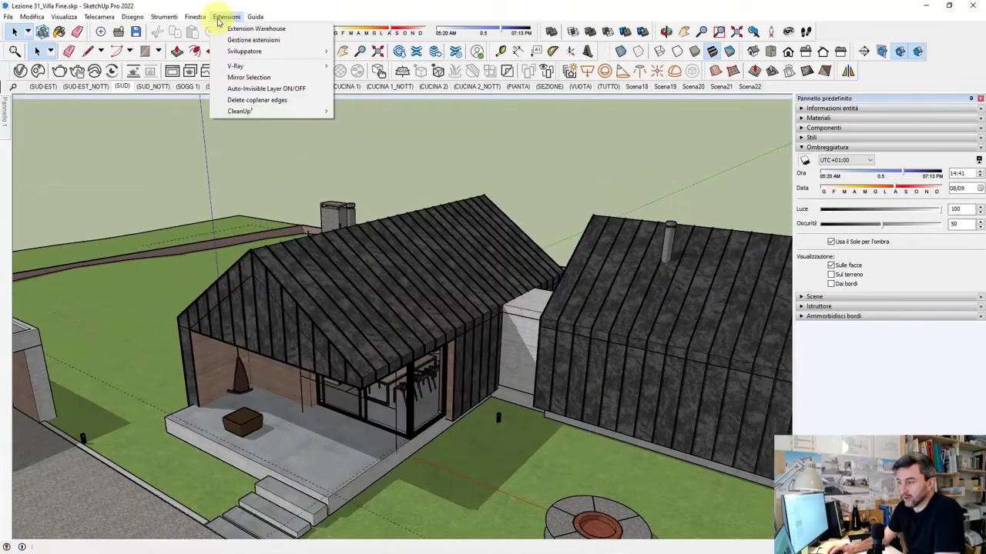
{"action": "left_click", "coordinate": [260, 29]}
{"action": "left_click_drag", "start_coordinate": [333, 101], "coordinate": [289, 50]}
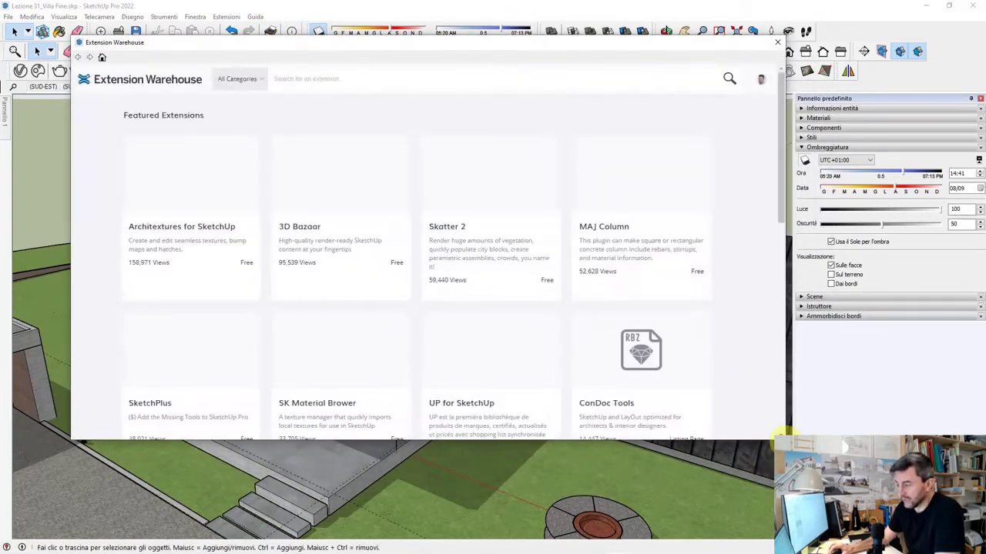
{"action": "left_click_drag", "start_coordinate": [784, 438], "coordinate": [888, 485]}
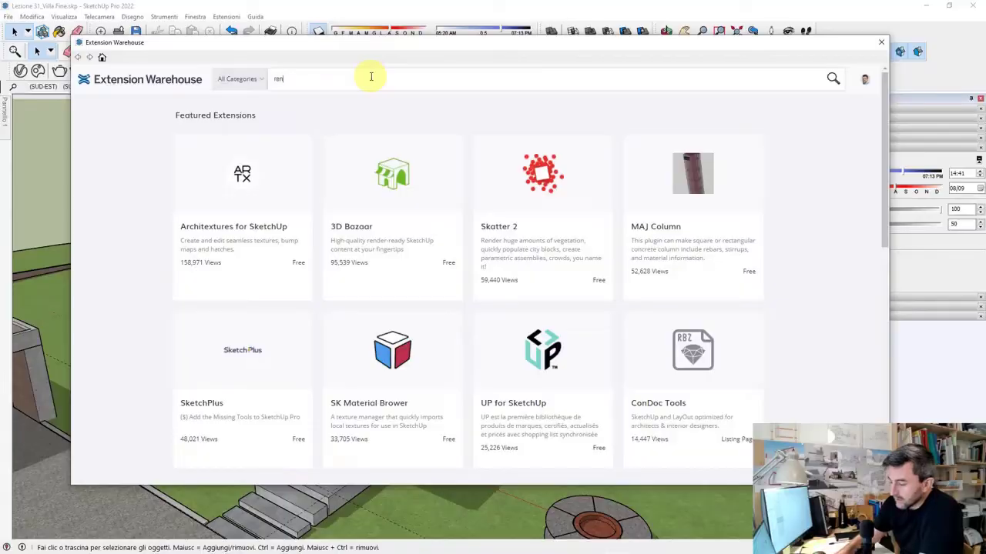
Search Extension Warehouse for 'render' and scroll down through the 56 results.
{"action": "type", "text": "der"}
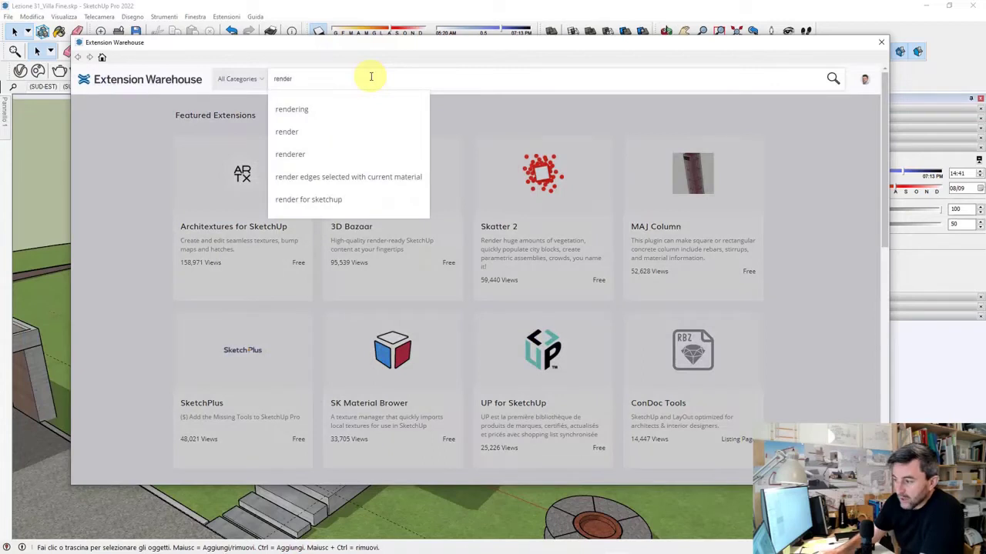
{"action": "key", "text": "Return"}
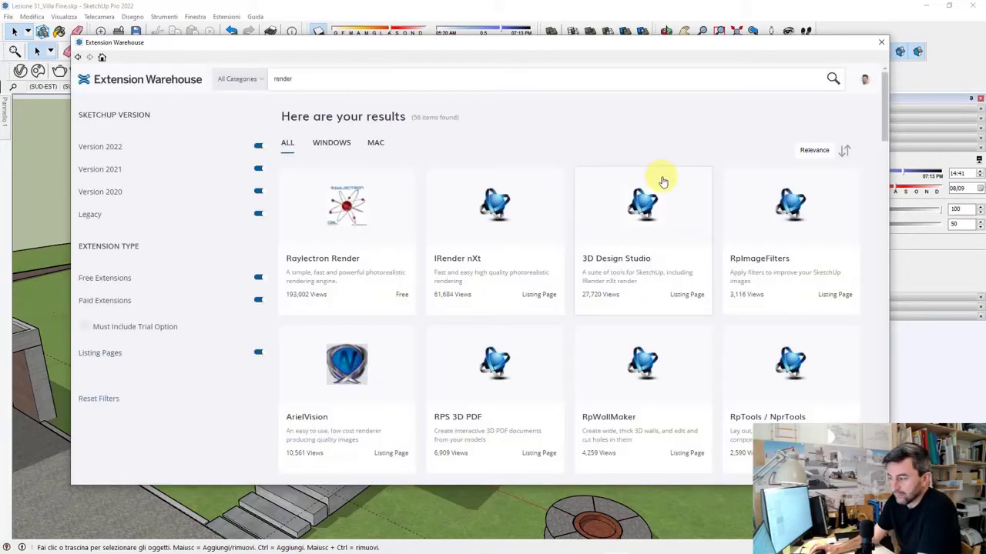
{"action": "scroll", "coordinate": [869, 228], "scroll_direction": "down", "scroll_amount": 1}
{"action": "scroll", "coordinate": [870, 228], "scroll_direction": "down", "scroll_amount": 2}
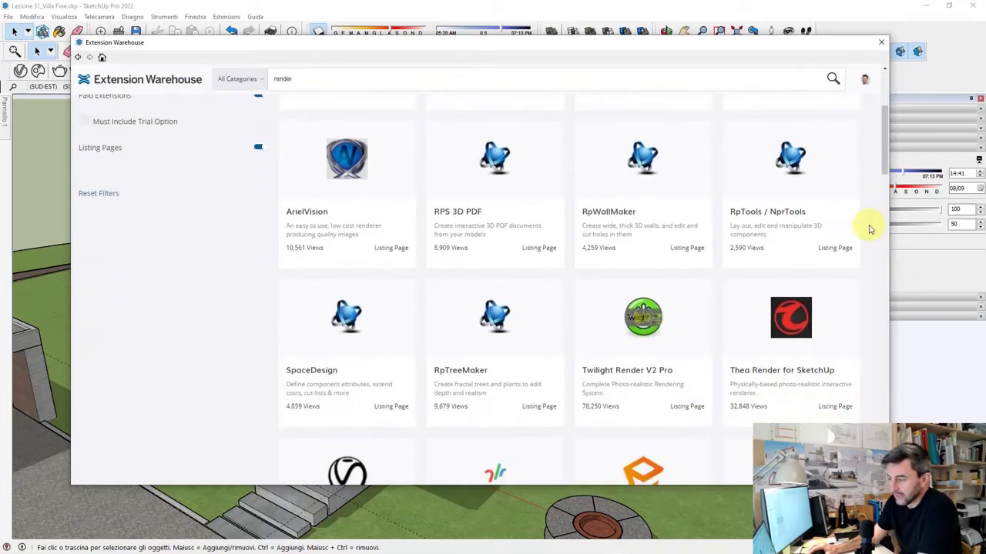
{"action": "scroll", "coordinate": [870, 229], "scroll_direction": "down", "scroll_amount": 1}
{"action": "scroll", "coordinate": [869, 229], "scroll_direction": "down", "scroll_amount": 2}
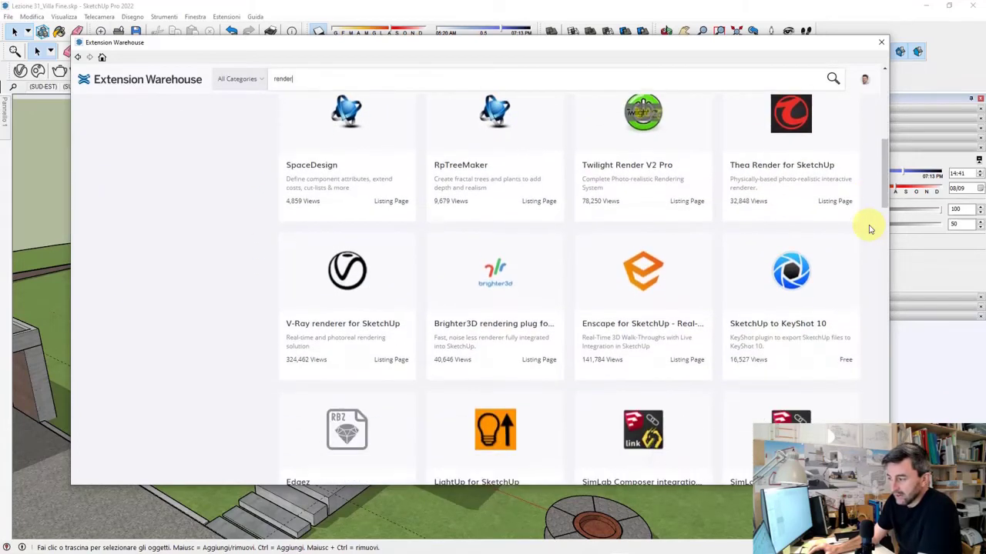
{"action": "scroll", "coordinate": [870, 228], "scroll_direction": "down", "scroll_amount": 1}
{"action": "scroll", "coordinate": [870, 229], "scroll_direction": "down", "scroll_amount": 1}
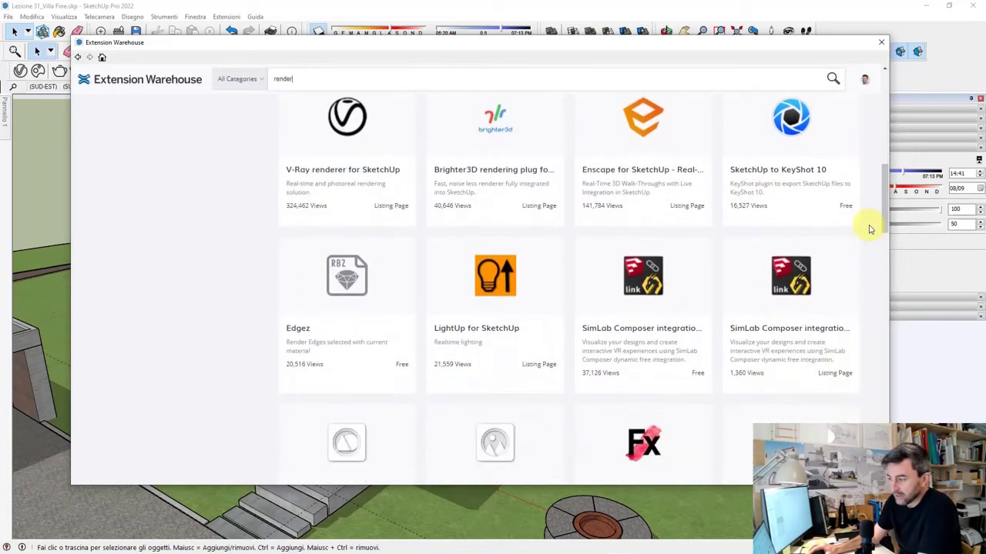
{"action": "scroll", "coordinate": [869, 229], "scroll_direction": "down", "scroll_amount": 1}
{"action": "scroll", "coordinate": [869, 229], "scroll_direction": "down", "scroll_amount": 1}
{"action": "scroll", "coordinate": [870, 228], "scroll_direction": "down", "scroll_amount": 1}
{"action": "scroll", "coordinate": [869, 229], "scroll_direction": "down", "scroll_amount": 1}
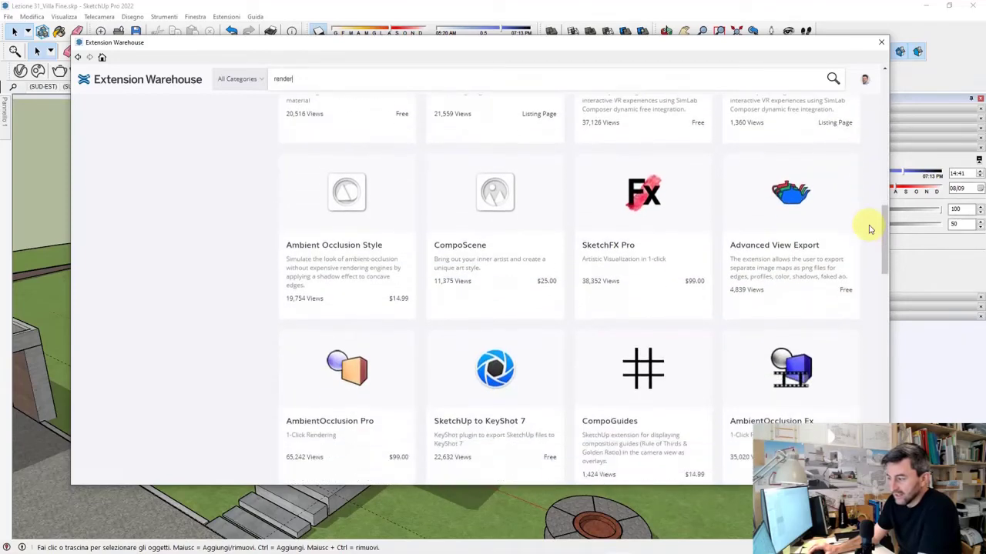
{"action": "scroll", "coordinate": [869, 229], "scroll_direction": "down", "scroll_amount": 1}
{"action": "scroll", "coordinate": [870, 229], "scroll_direction": "down", "scroll_amount": 2}
{"action": "scroll", "coordinate": [870, 229], "scroll_direction": "down", "scroll_amount": 2}
{"action": "scroll", "coordinate": [869, 228], "scroll_direction": "down", "scroll_amount": 2}
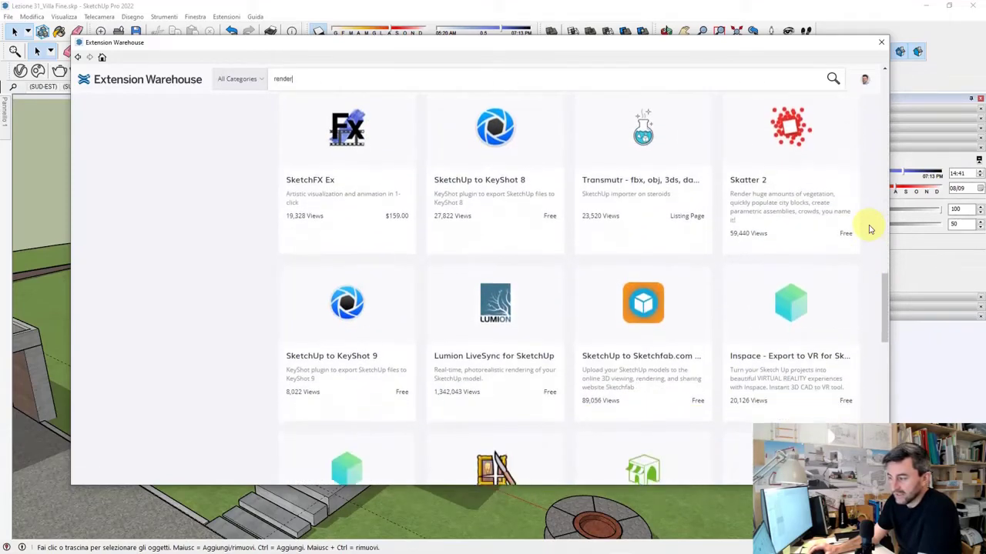
{"action": "scroll", "coordinate": [870, 229], "scroll_direction": "down", "scroll_amount": 2}
{"action": "scroll", "coordinate": [870, 229], "scroll_direction": "down", "scroll_amount": 2}
{"action": "scroll", "coordinate": [869, 229], "scroll_direction": "down", "scroll_amount": 2}
{"action": "scroll", "coordinate": [869, 229], "scroll_direction": "down", "scroll_amount": 2}
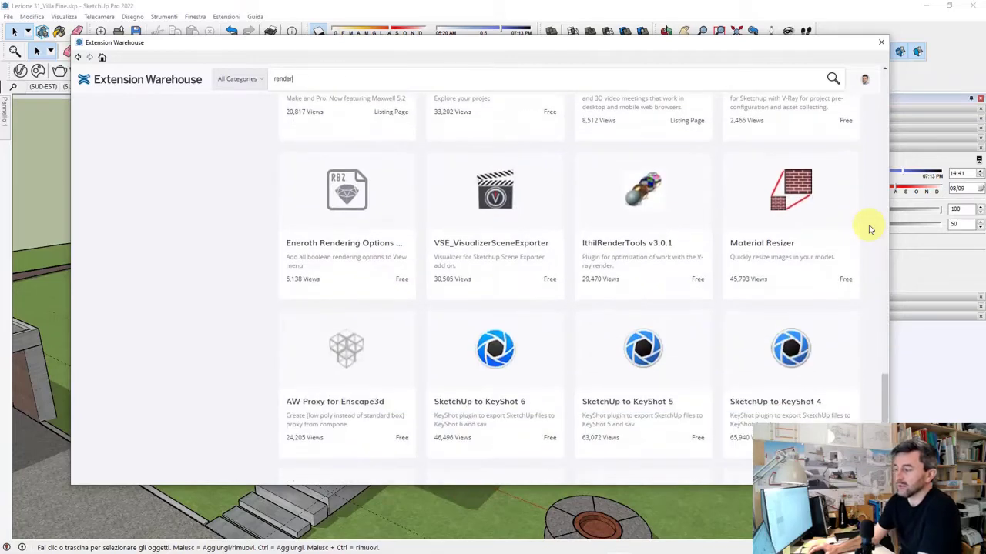
{"action": "scroll", "coordinate": [870, 229], "scroll_direction": "down", "scroll_amount": 3}
Scroll back up the results list and dismiss the search suggestions.
{"action": "scroll", "coordinate": [867, 227], "scroll_direction": "up", "scroll_amount": 10}
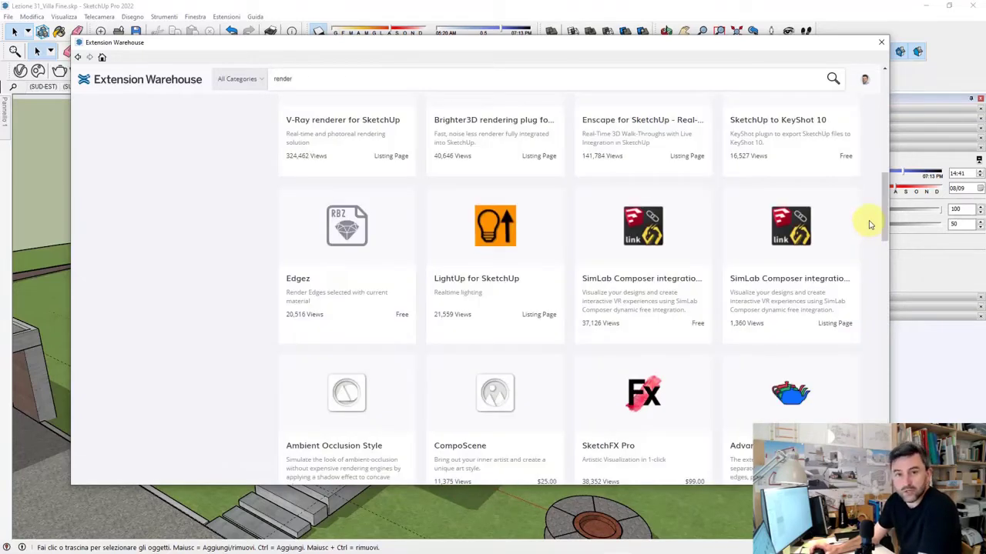
{"action": "scroll", "coordinate": [870, 224], "scroll_direction": "up", "scroll_amount": 3}
{"action": "scroll", "coordinate": [869, 224], "scroll_direction": "up", "scroll_amount": 1}
{"action": "scroll", "coordinate": [870, 224], "scroll_direction": "up", "scroll_amount": 5}
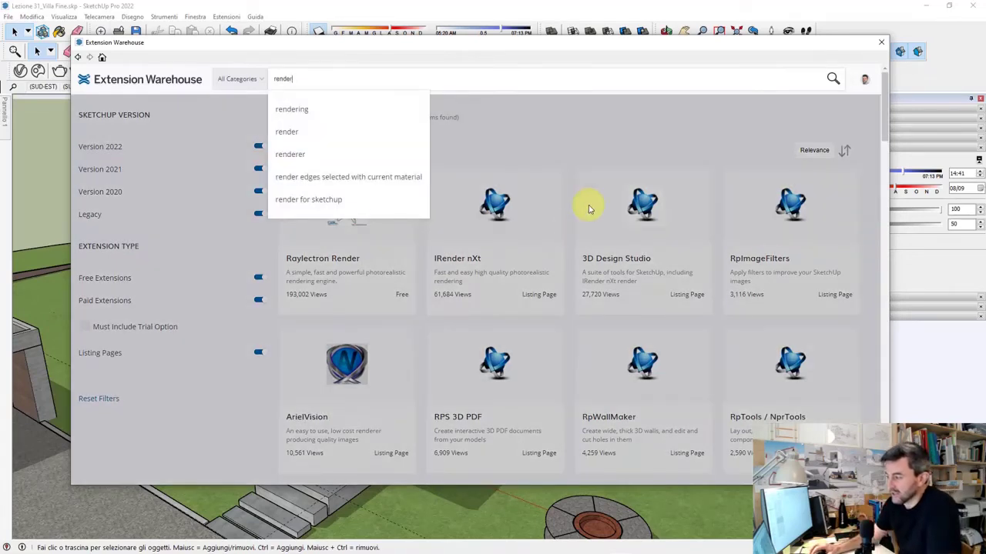
{"action": "left_click", "coordinate": [606, 128]}
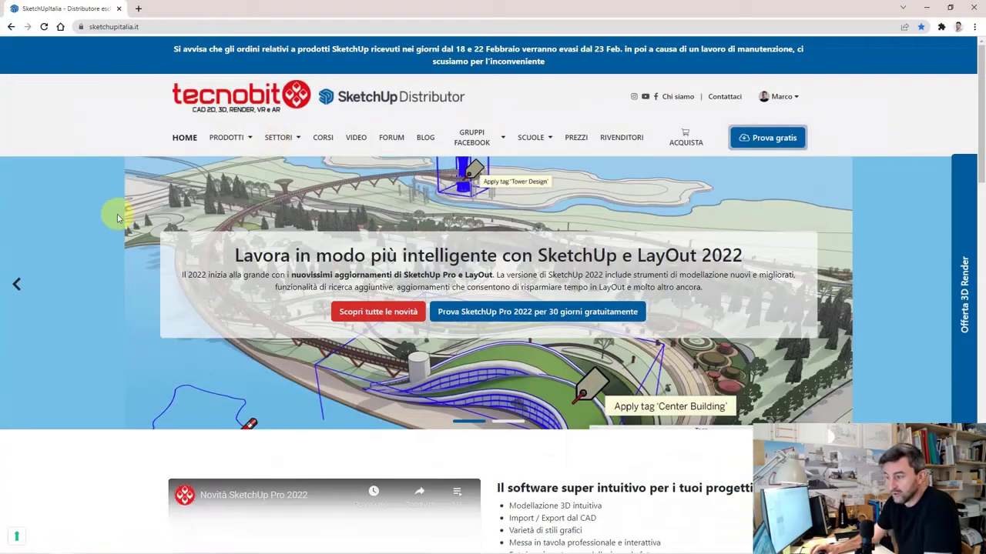
{"action": "mouse_move", "coordinate": [227, 137]}
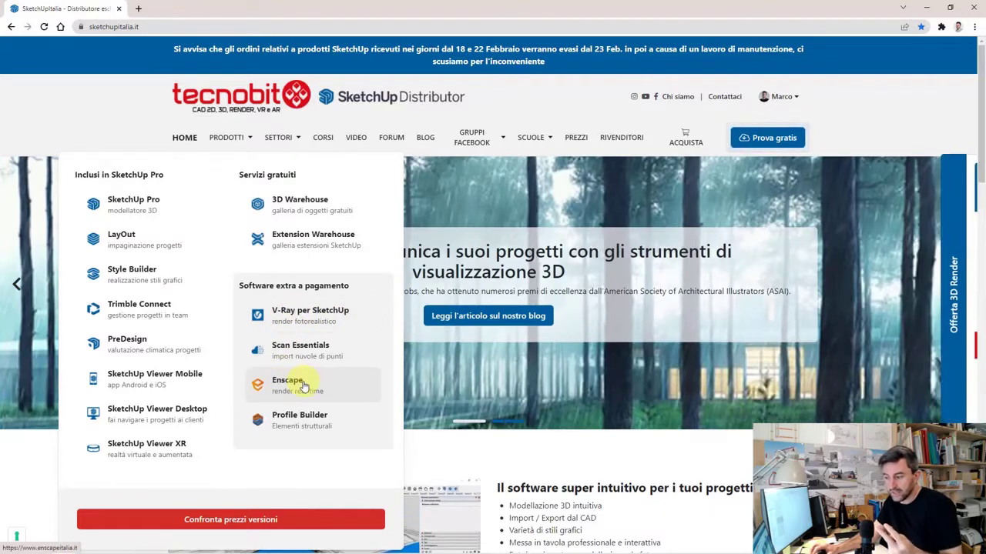
Open the V-Ray 5.2 for SketchUp page (315€) and scroll to Caratteristiche principali.
{"action": "left_click", "coordinate": [300, 328]}
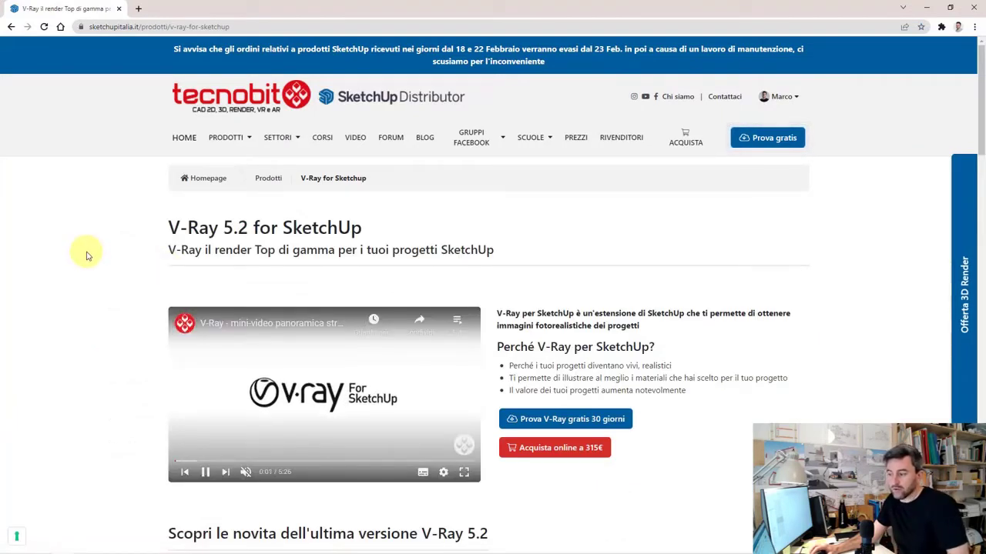
{"action": "scroll", "coordinate": [87, 255], "scroll_direction": "down", "scroll_amount": 2}
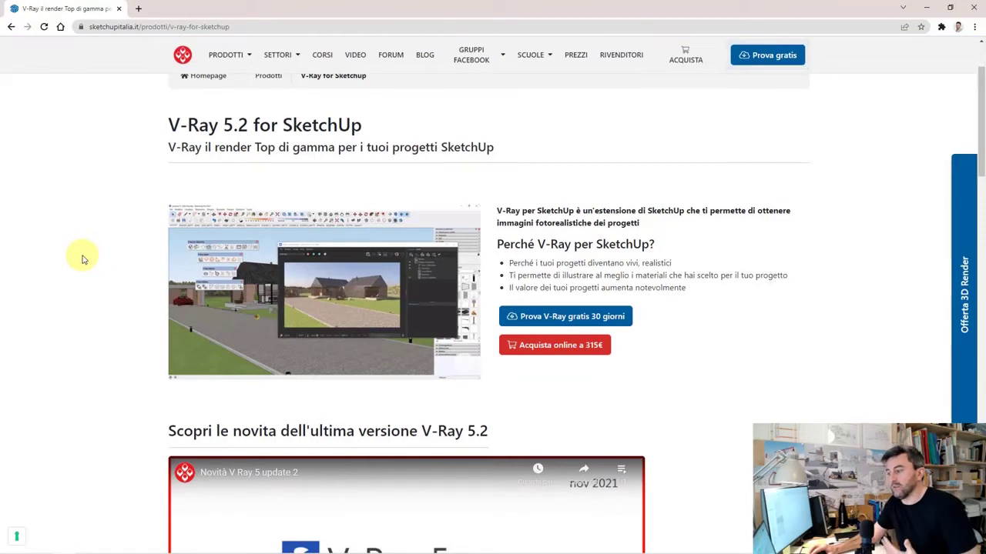
{"action": "scroll", "coordinate": [84, 260], "scroll_direction": "down", "scroll_amount": 1}
{"action": "scroll", "coordinate": [84, 260], "scroll_direction": "down", "scroll_amount": 2}
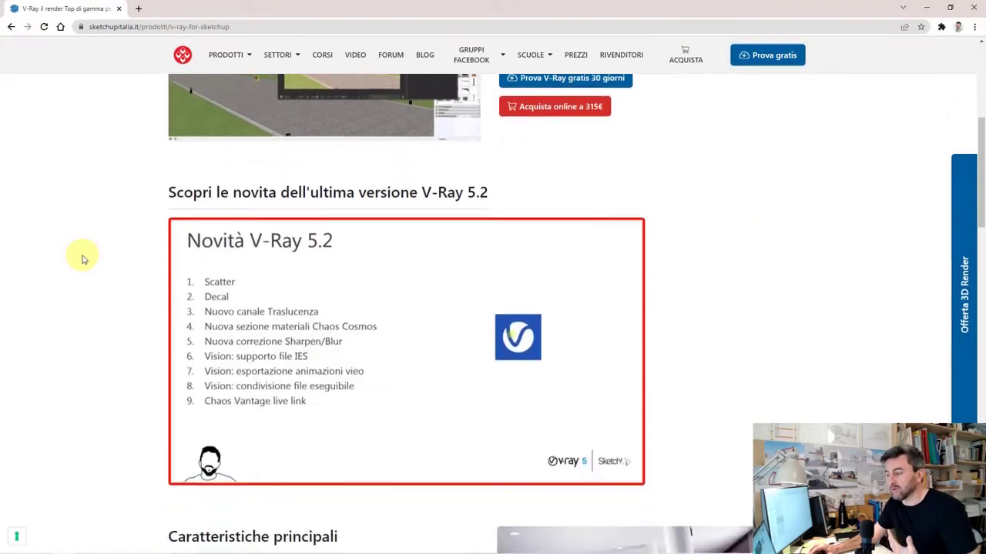
{"action": "scroll", "coordinate": [84, 260], "scroll_direction": "down", "scroll_amount": 2}
{"action": "scroll", "coordinate": [84, 259], "scroll_direction": "down", "scroll_amount": 2}
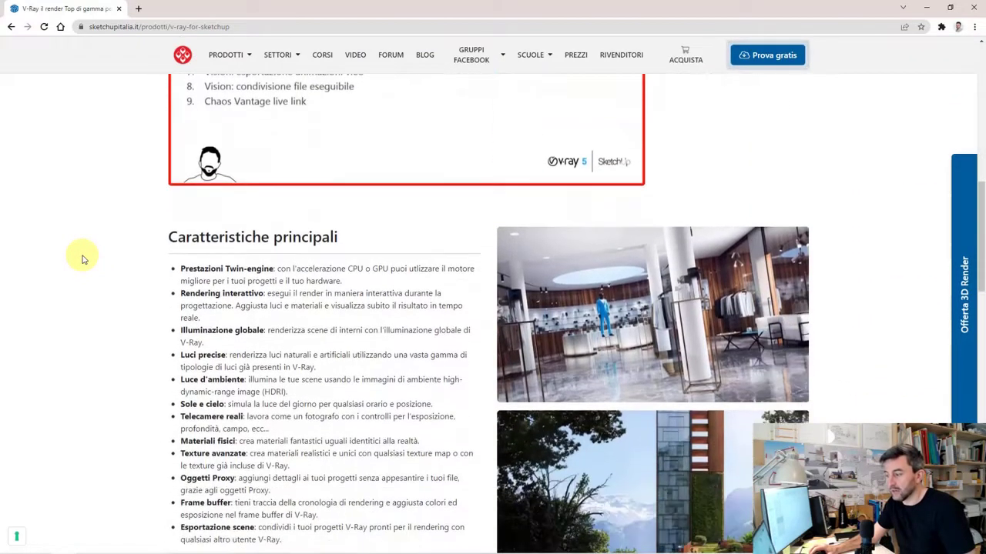
{"action": "scroll", "coordinate": [84, 260], "scroll_direction": "down", "scroll_amount": 1}
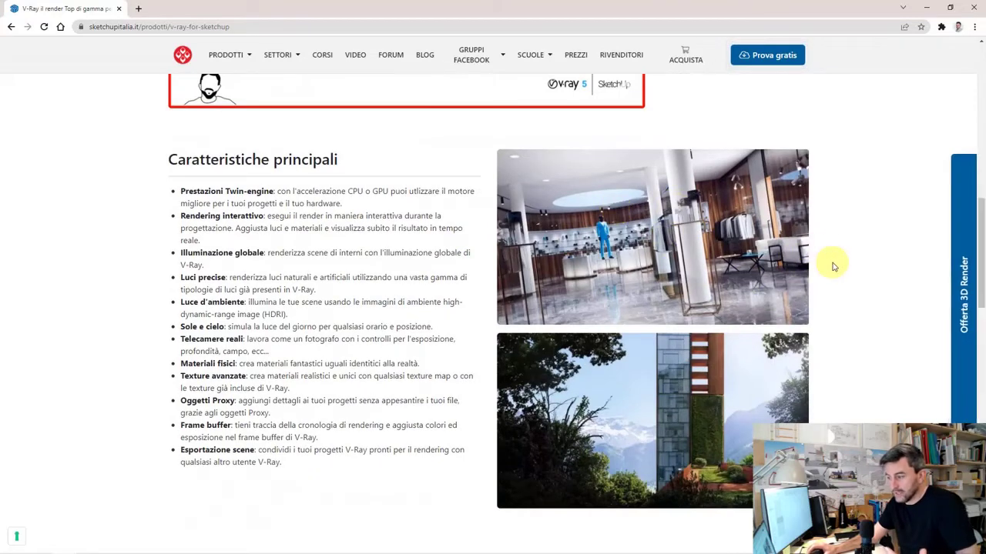
{"action": "scroll", "coordinate": [829, 246], "scroll_direction": "up", "scroll_amount": 2}
{"action": "scroll", "coordinate": [770, 239], "scroll_direction": "up", "scroll_amount": 2}
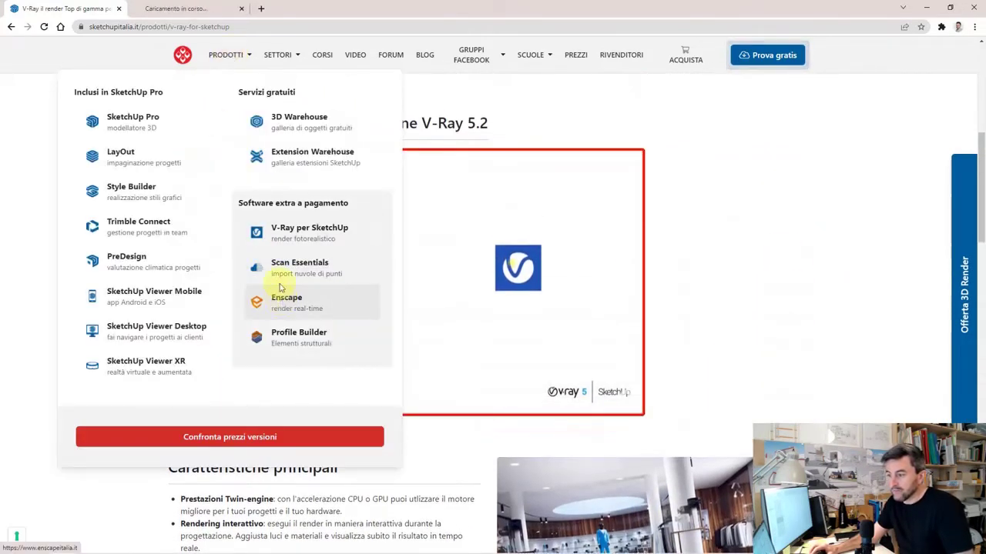
On the enscapeitalia.it tab, scroll past the comparison table down to Animazioni in Revit and Libreria Oggetti.
{"action": "left_click", "coordinate": [193, 6]}
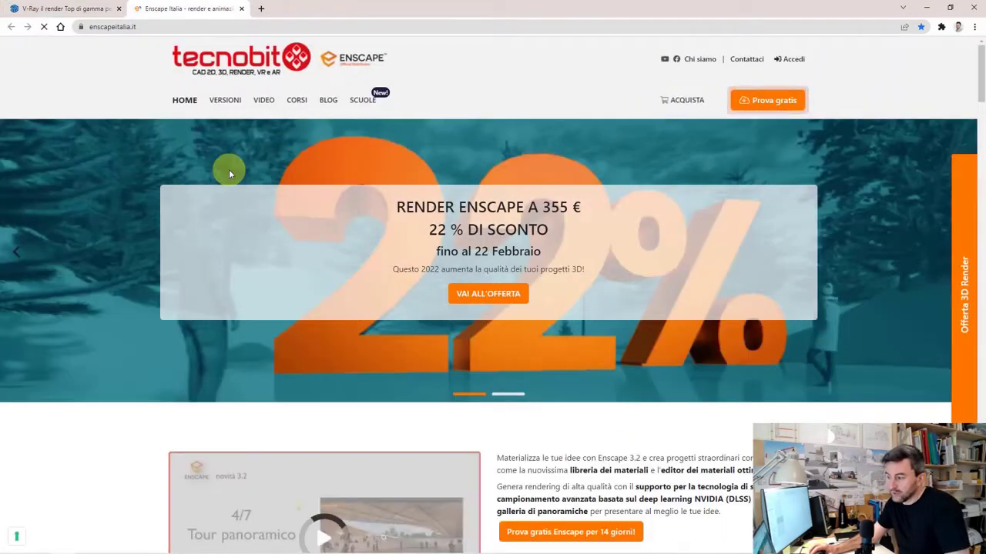
{"action": "scroll", "coordinate": [857, 354], "scroll_direction": "down", "scroll_amount": 2}
{"action": "scroll", "coordinate": [801, 339], "scroll_direction": "down", "scroll_amount": 3}
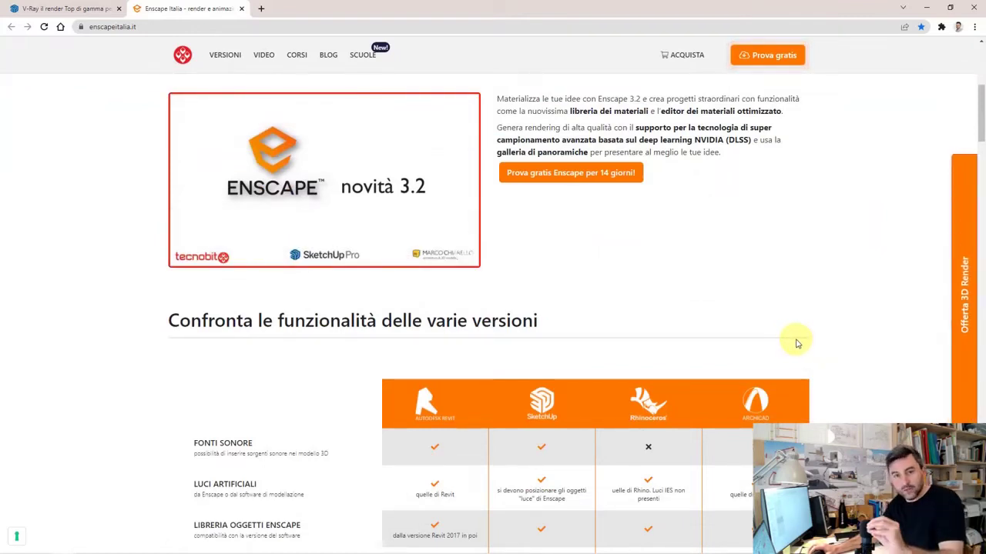
{"action": "scroll", "coordinate": [824, 323], "scroll_direction": "down", "scroll_amount": 5}
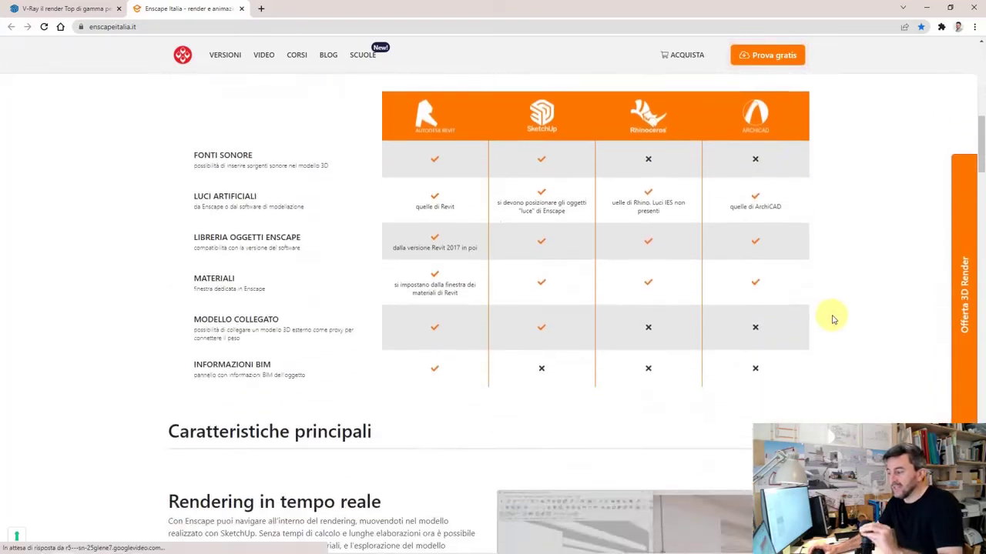
{"action": "scroll", "coordinate": [838, 305], "scroll_direction": "down", "scroll_amount": 3}
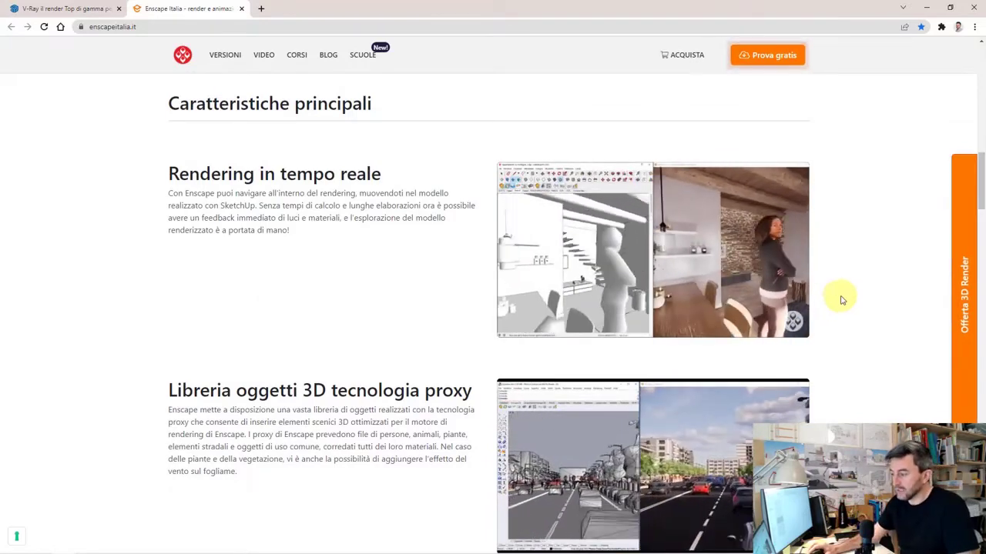
{"action": "scroll", "coordinate": [859, 301], "scroll_direction": "down", "scroll_amount": 1}
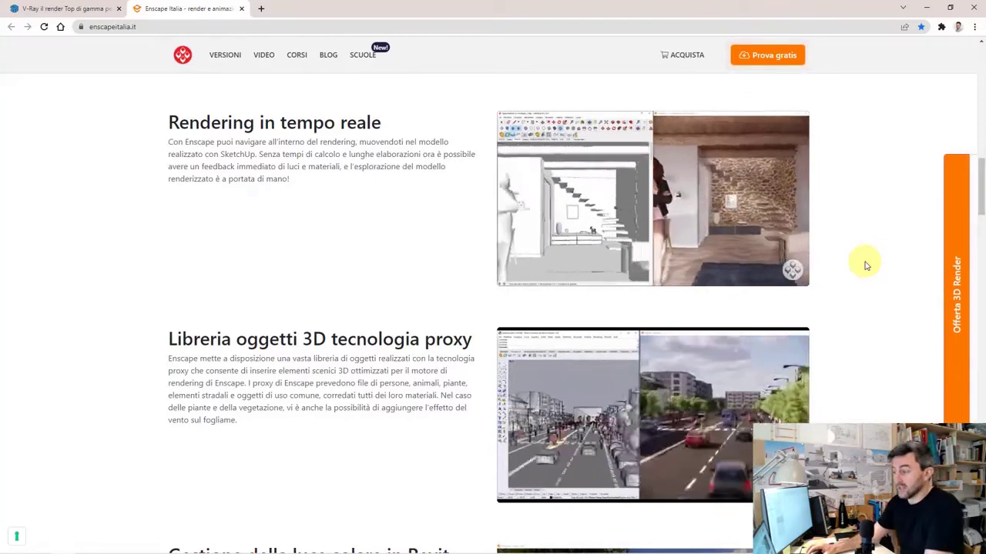
{"action": "scroll", "coordinate": [869, 263], "scroll_direction": "down", "scroll_amount": 3}
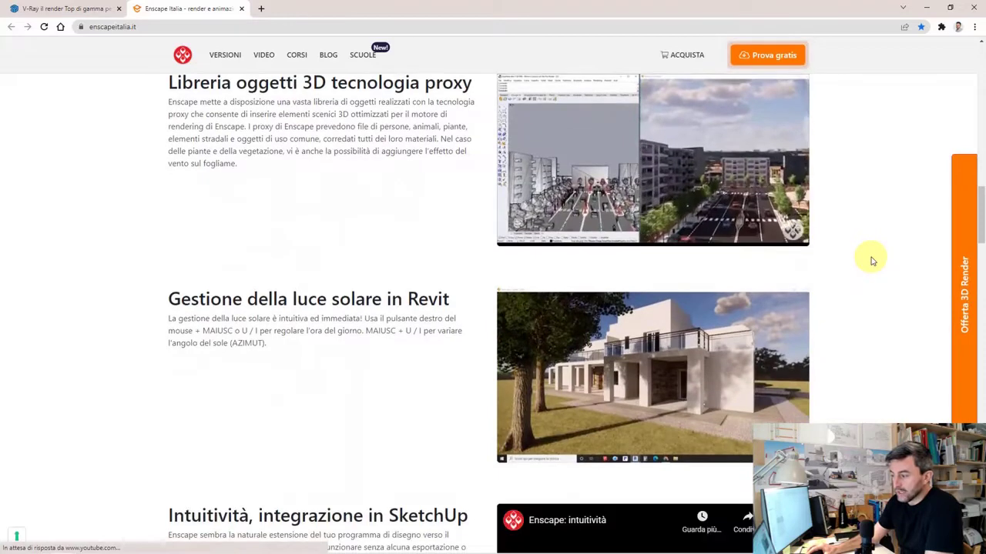
{"action": "scroll", "coordinate": [872, 261], "scroll_direction": "down", "scroll_amount": 3}
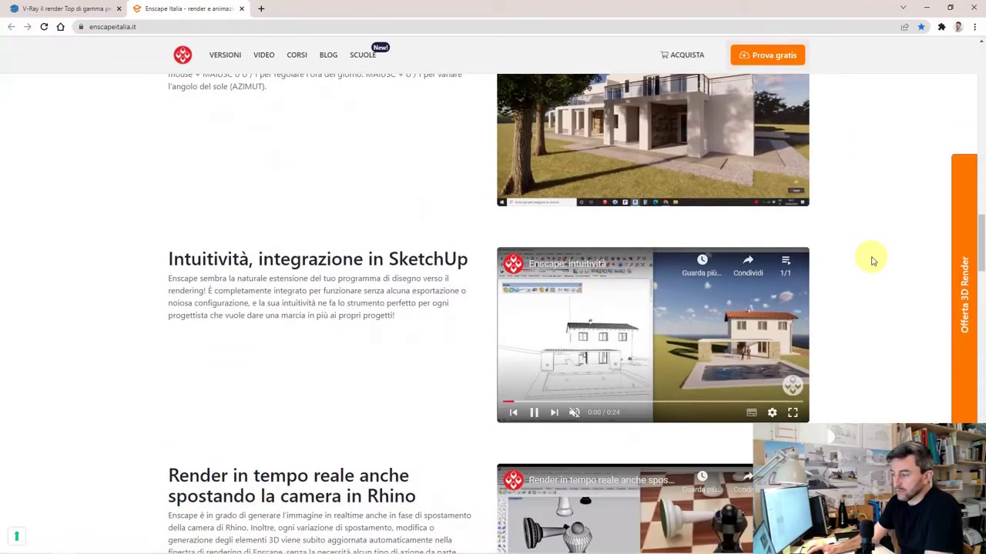
{"action": "scroll", "coordinate": [872, 261], "scroll_direction": "down", "scroll_amount": 2}
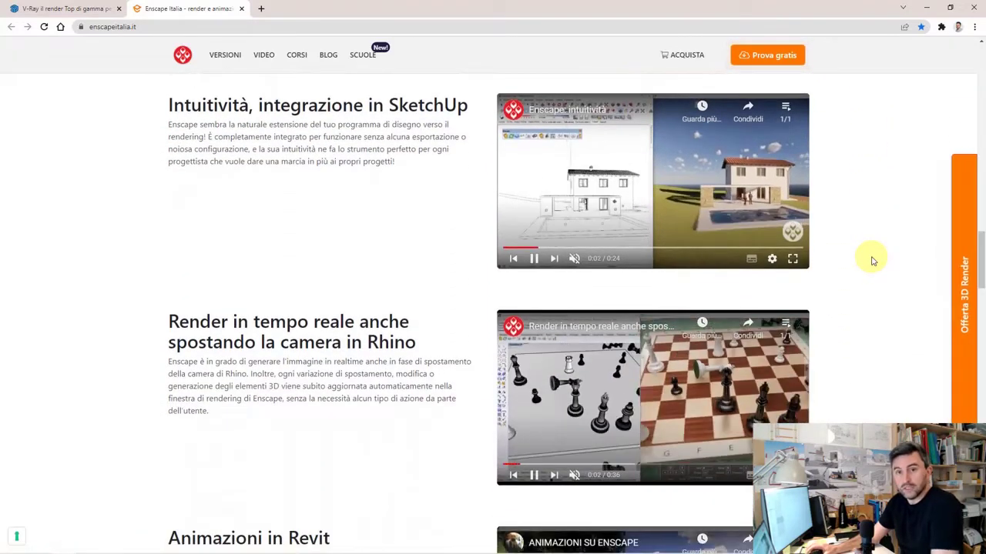
{"action": "scroll", "coordinate": [873, 261], "scroll_direction": "down", "scroll_amount": 1}
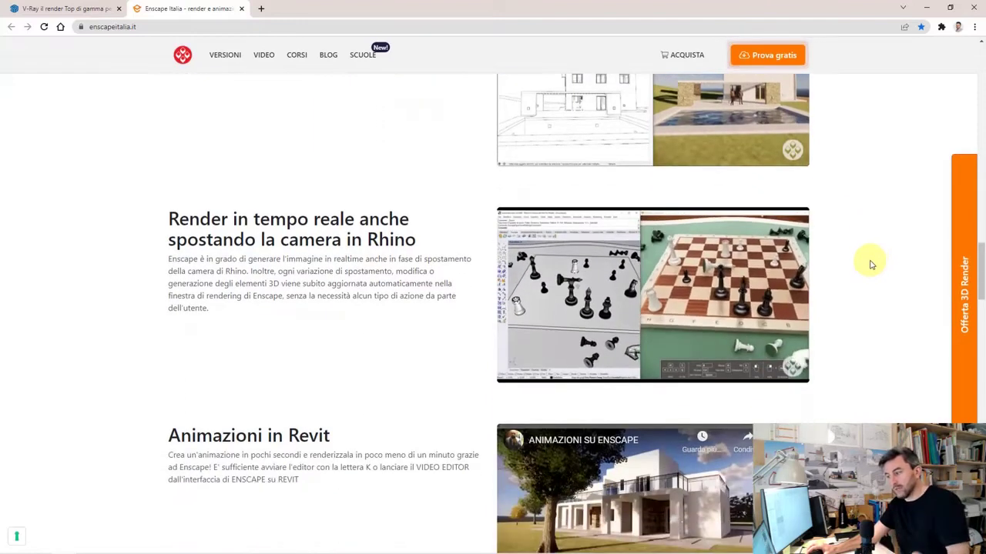
{"action": "scroll", "coordinate": [874, 263], "scroll_direction": "down", "scroll_amount": 1}
{"action": "scroll", "coordinate": [875, 267], "scroll_direction": "down", "scroll_amount": 1}
{"action": "scroll", "coordinate": [874, 265], "scroll_direction": "down", "scroll_amount": 1}
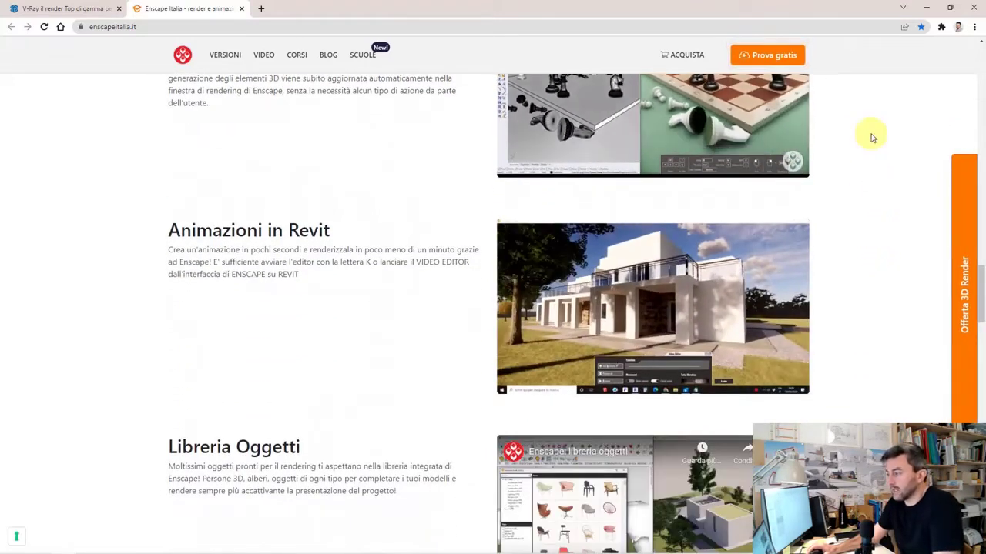
Close Extension Warehouse, open the V-Ray Asset Editor and start Render with V-Ray.
{"action": "left_click", "coordinate": [926, 8]}
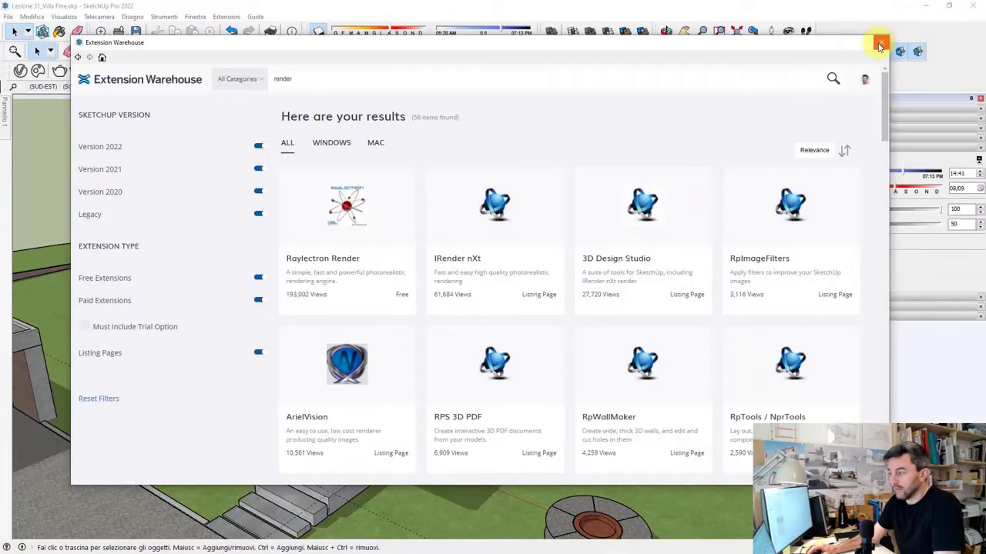
{"action": "left_click", "coordinate": [881, 45]}
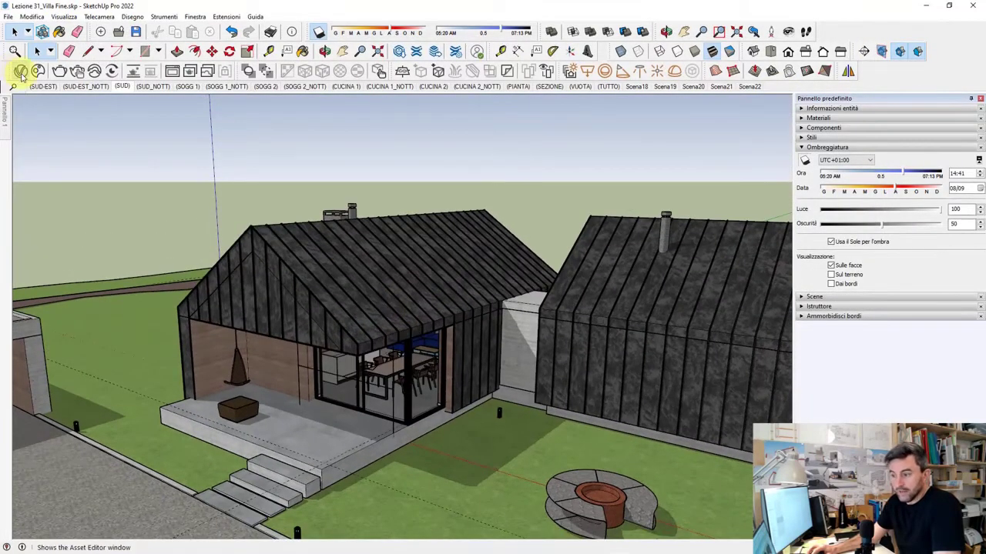
{"action": "left_click", "coordinate": [22, 73]}
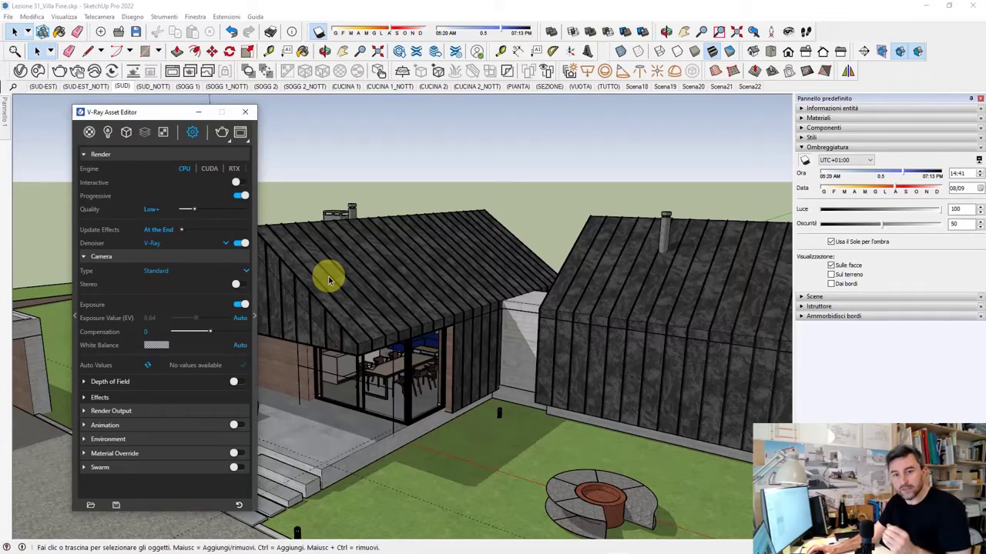
{"action": "left_click", "coordinate": [221, 134]}
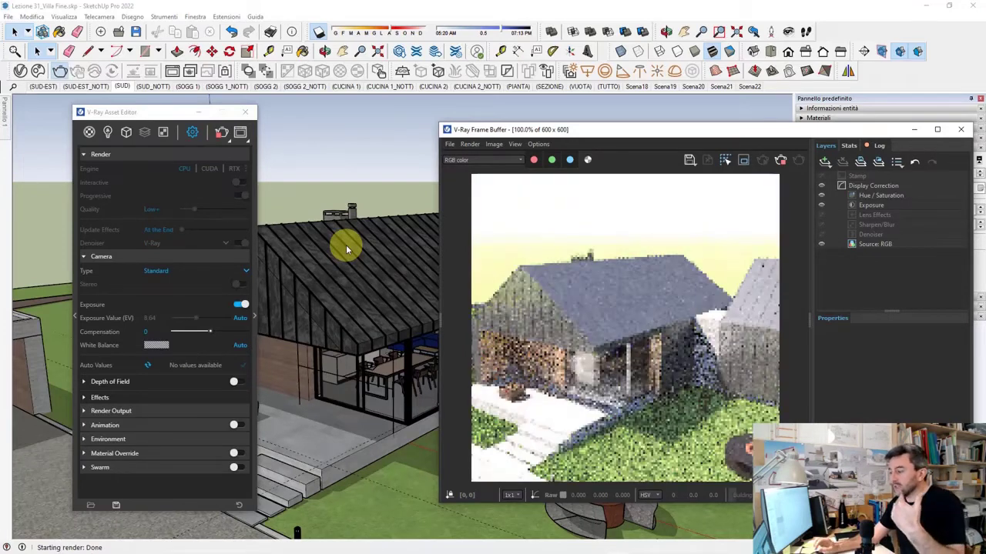
Orbit and zoom the villa view so the Frame Buffer re-renders from new angles.
{"action": "middle_click_drag", "start_coordinate": [361, 281], "coordinate": [350, 246]}
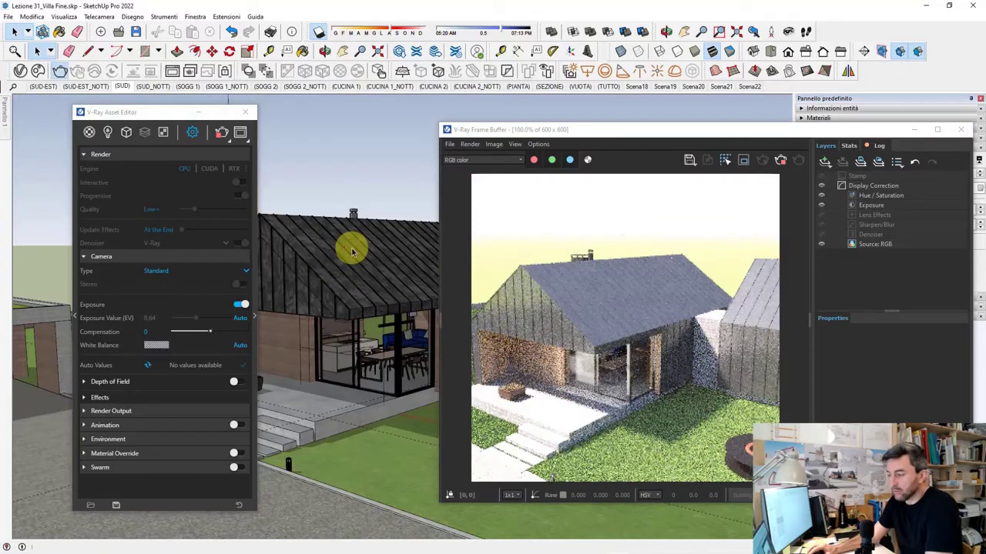
{"action": "scroll", "coordinate": [352, 248], "scroll_direction": "down", "scroll_amount": 3}
{"action": "scroll", "coordinate": [369, 271], "scroll_direction": "down", "scroll_amount": 2}
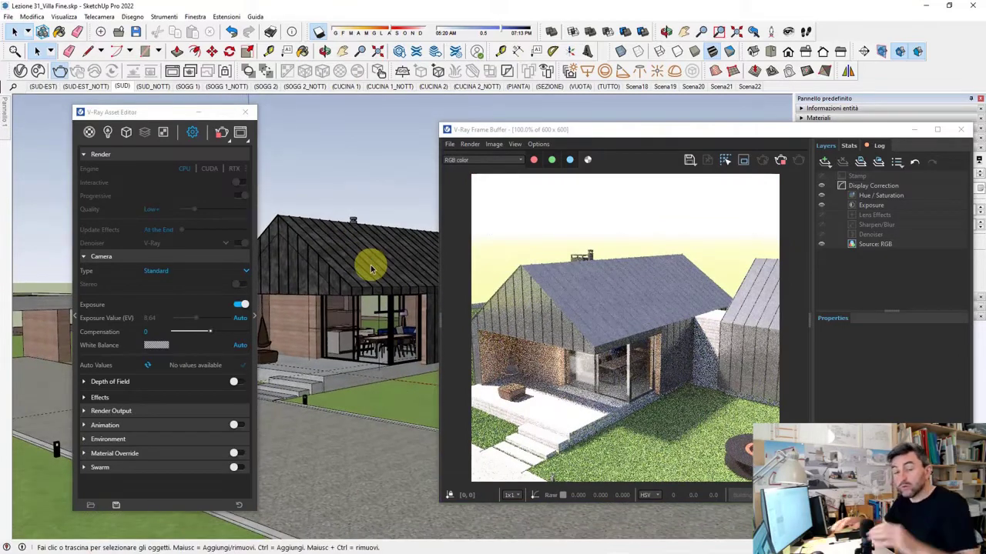
{"action": "scroll", "coordinate": [371, 269], "scroll_direction": "down", "scroll_amount": 1}
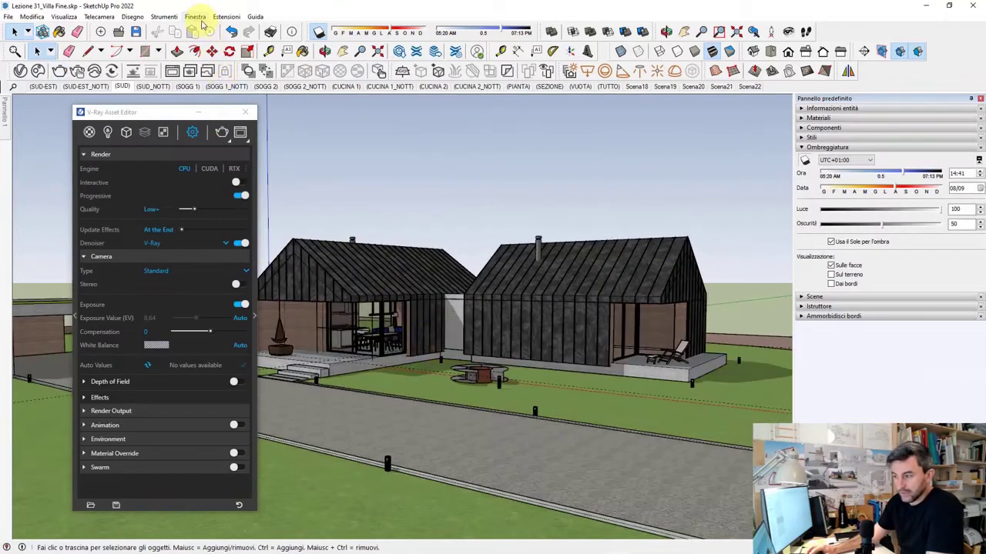
{"action": "left_click", "coordinate": [227, 16]}
{"action": "left_click", "coordinate": [254, 27]}
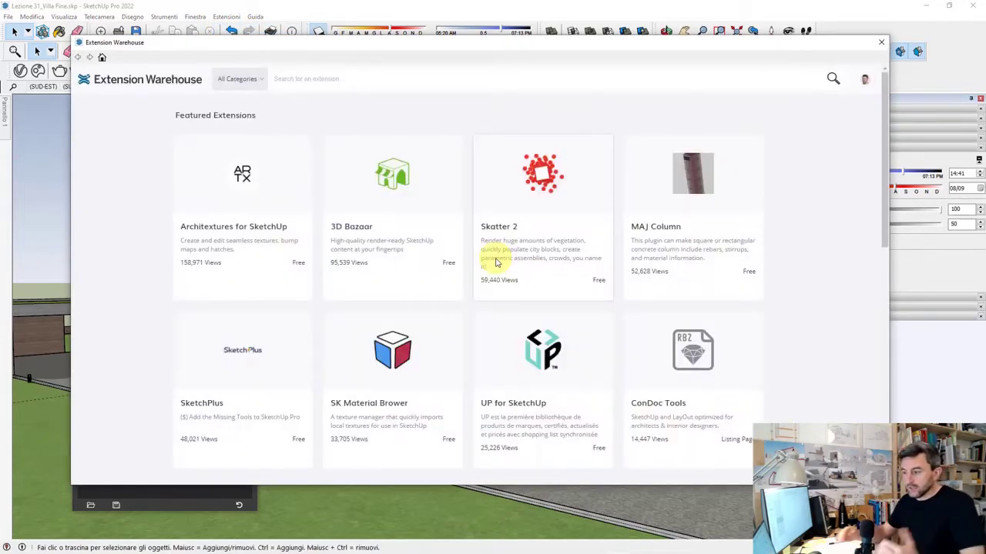
{"action": "scroll", "coordinate": [872, 223], "scroll_direction": "down", "scroll_amount": 2}
{"action": "scroll", "coordinate": [847, 225], "scroll_direction": "down", "scroll_amount": 2}
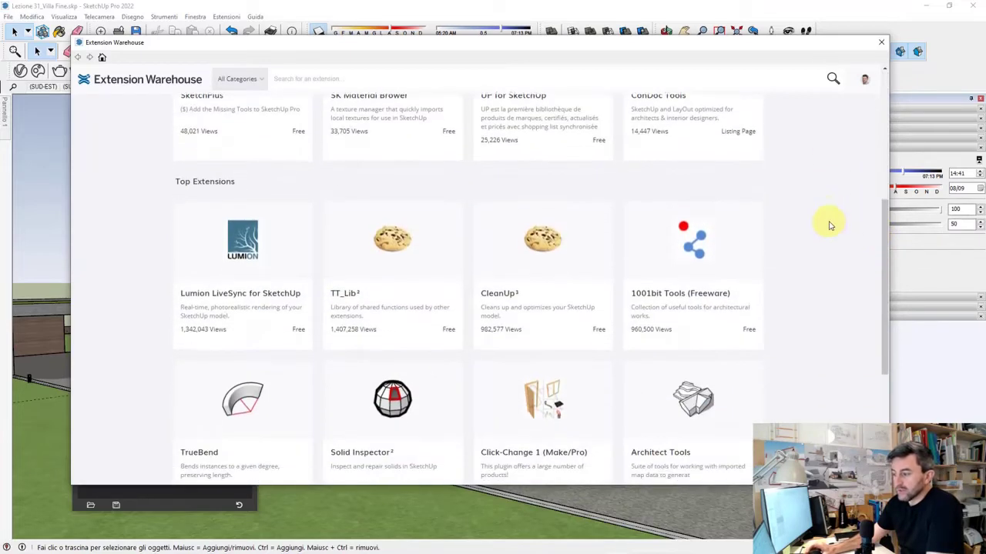
{"action": "scroll", "coordinate": [824, 212], "scroll_direction": "down", "scroll_amount": 2}
{"action": "scroll", "coordinate": [825, 213], "scroll_direction": "up", "scroll_amount": 2}
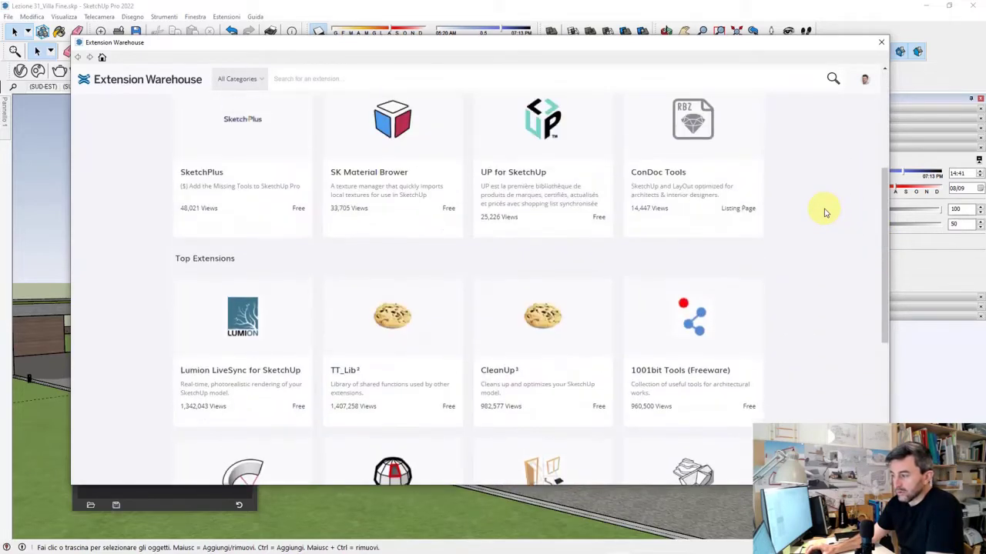
{"action": "scroll", "coordinate": [822, 209], "scroll_direction": "up", "scroll_amount": 2}
{"action": "left_click", "coordinate": [881, 42]}
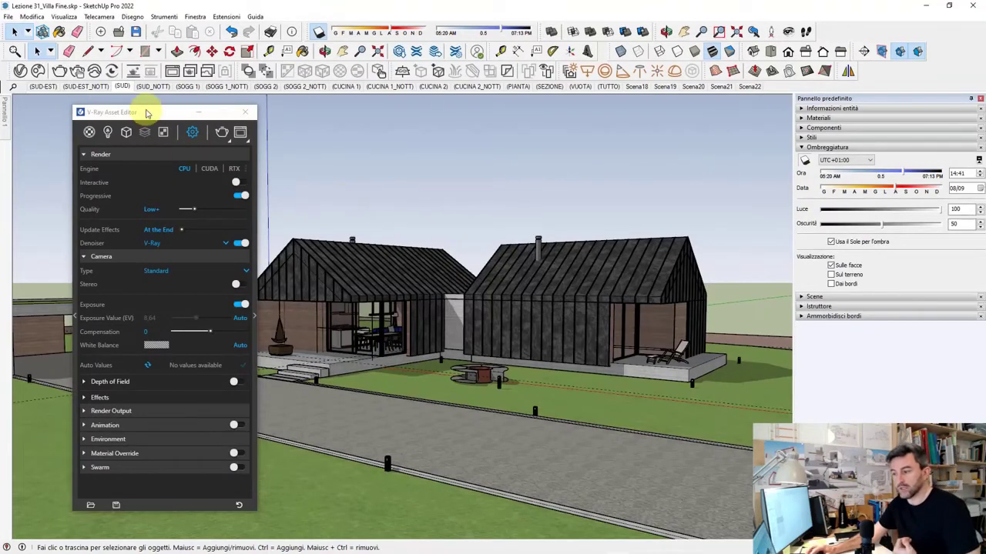
Drag the V-Ray Asset Editor panel about 100 px to the right.
{"action": "left_click_drag", "start_coordinate": [146, 113], "coordinate": [221, 113]}
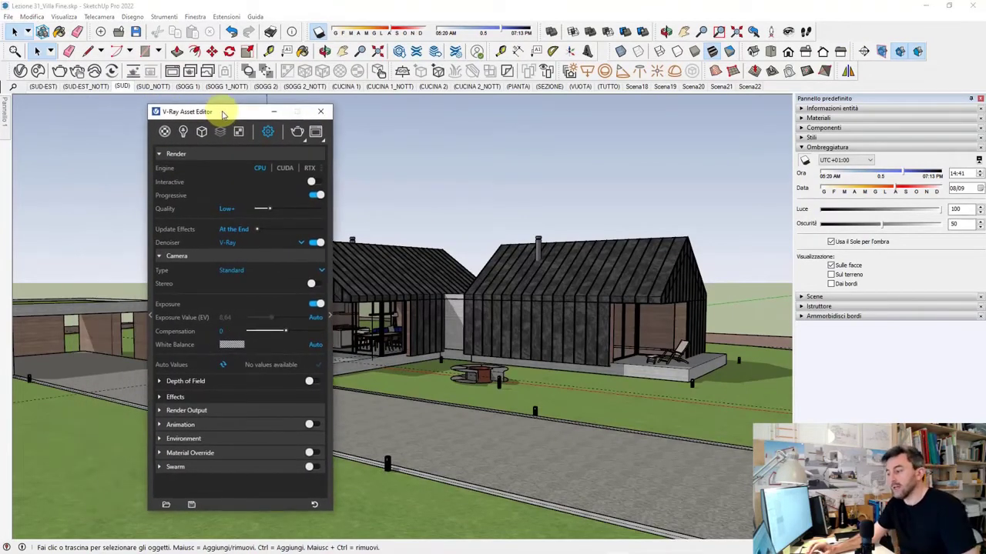